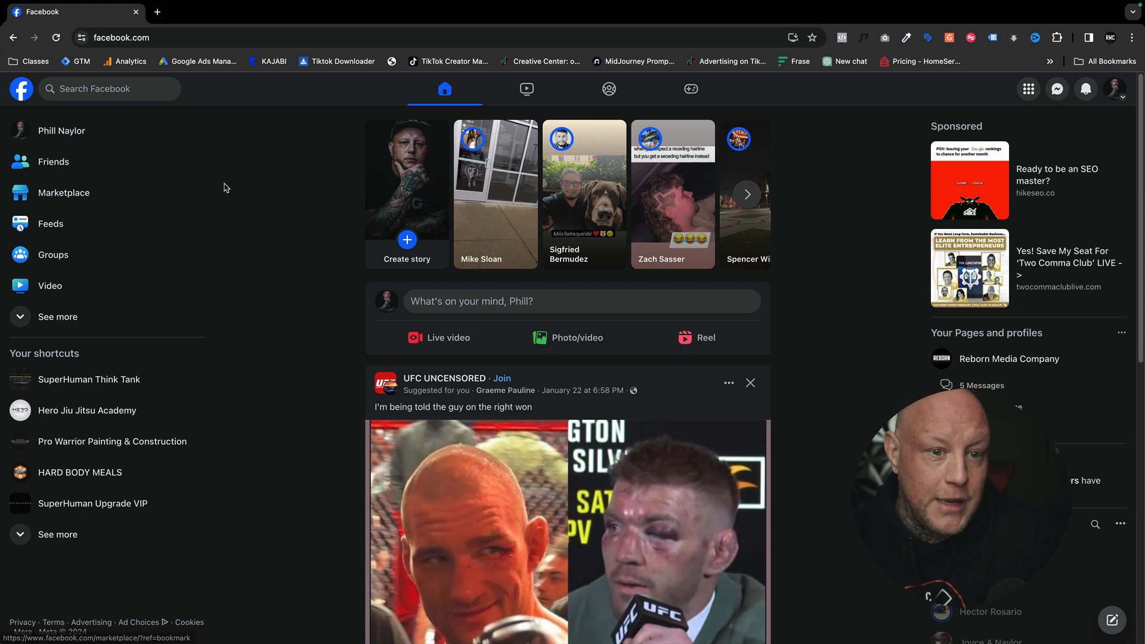
Open Meta Business Suite from the Facebook account options and look over its home page.
click(1112, 97)
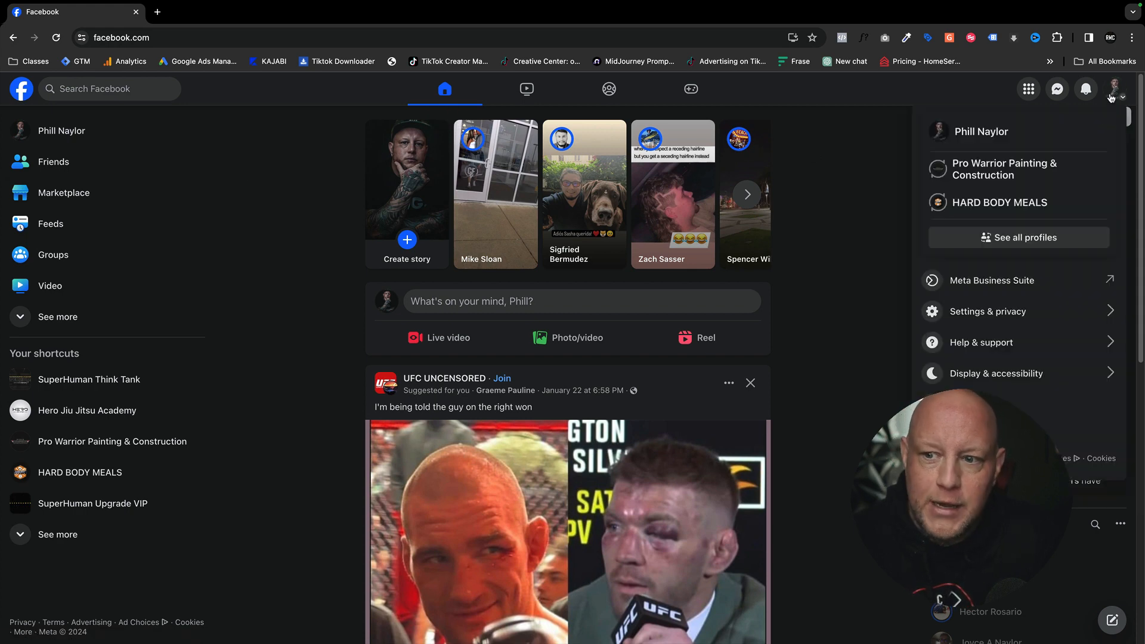
click(989, 282)
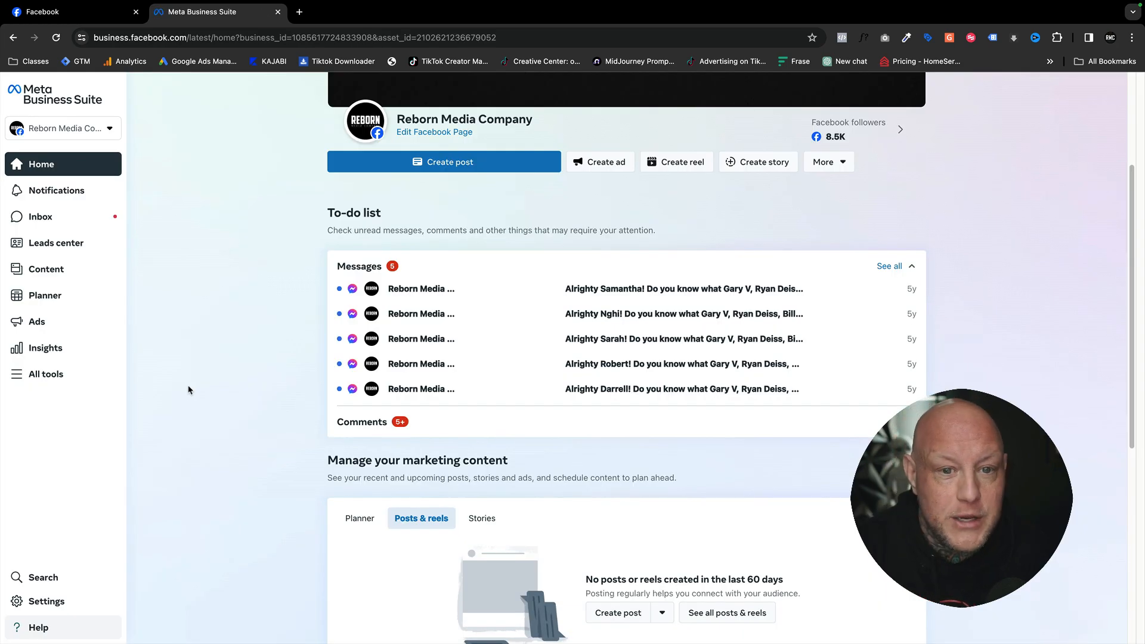
scroll(394, 370, up, 3)
scroll(424, 414, down, 1)
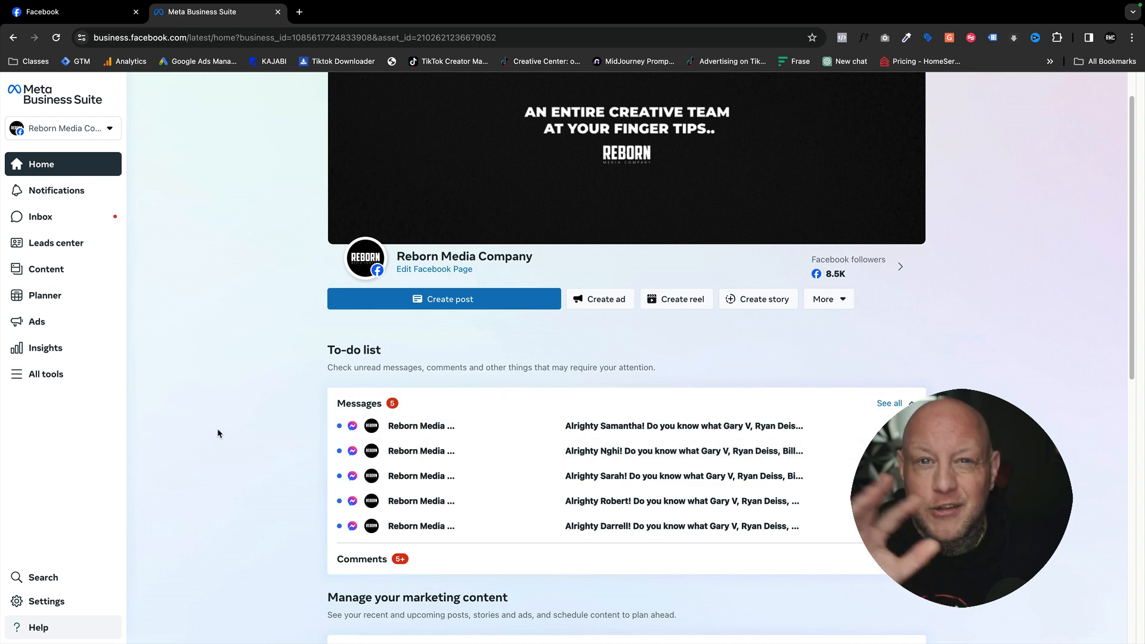
scroll(221, 409, up, 1)
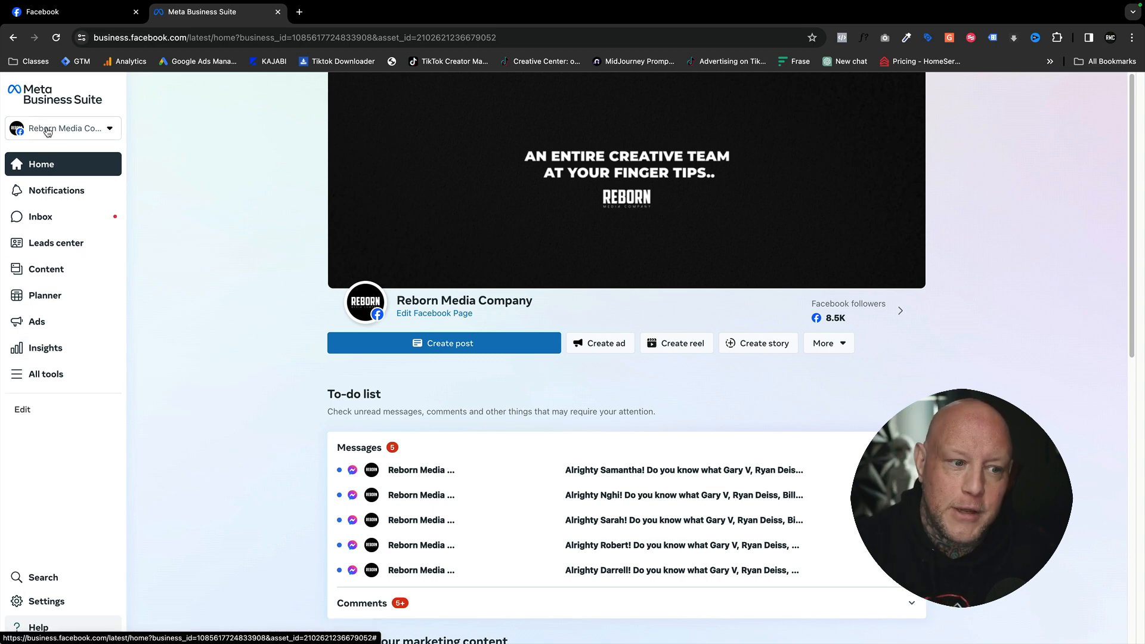
Open Ads Manager from the full list of advertising tools.
click(38, 376)
scroll(147, 444, down, 2)
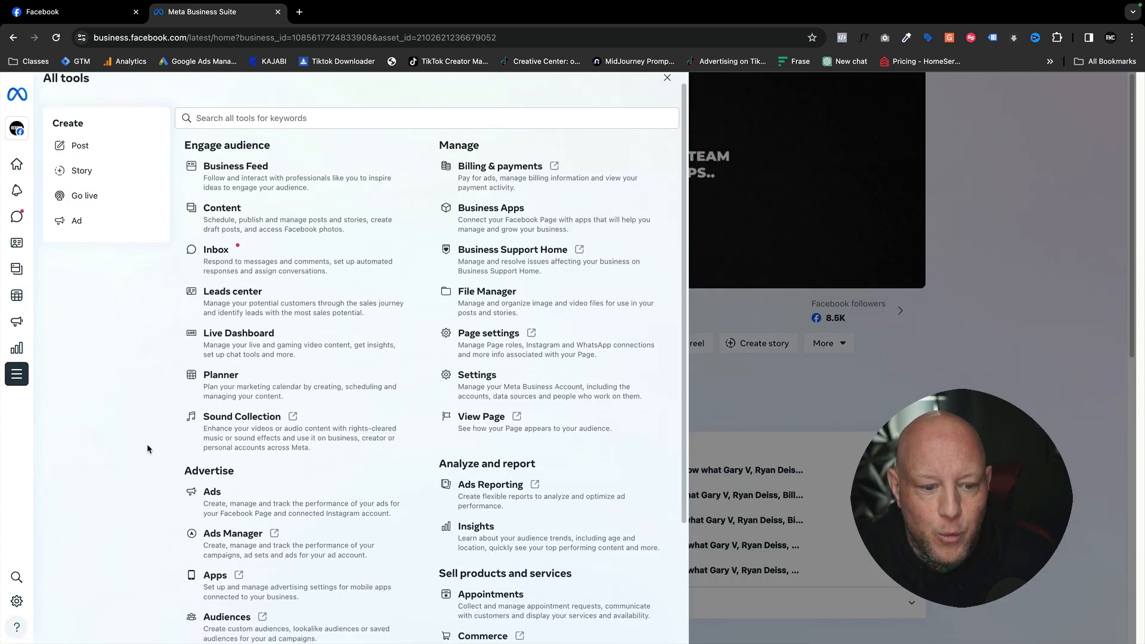
click(238, 532)
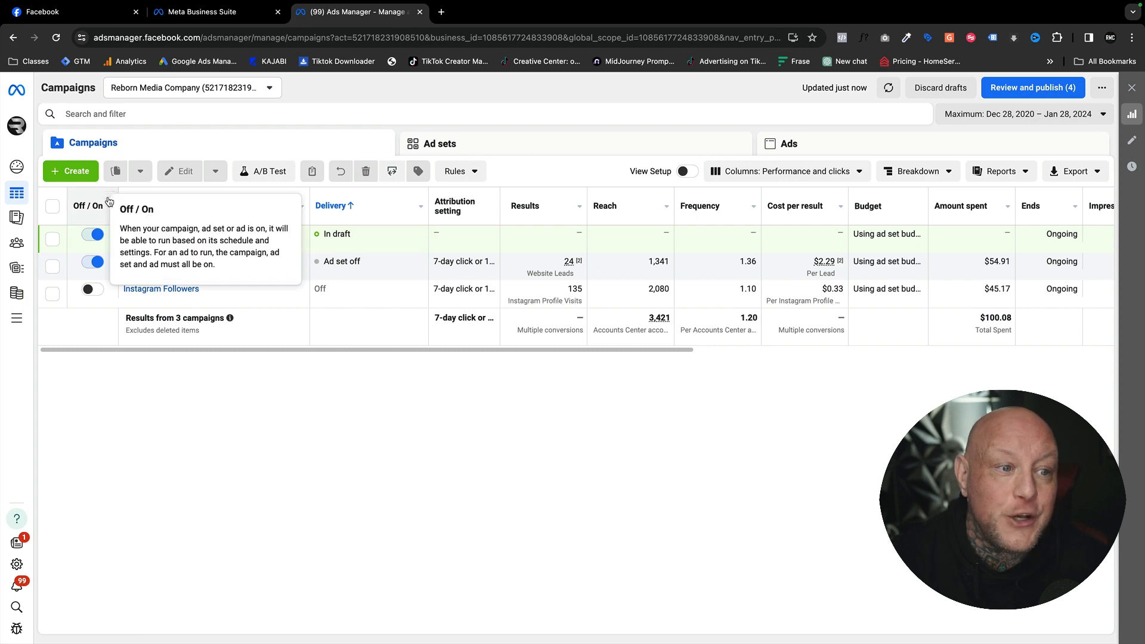
Create a new Auction campaign with the Awareness objective.
click(95, 173)
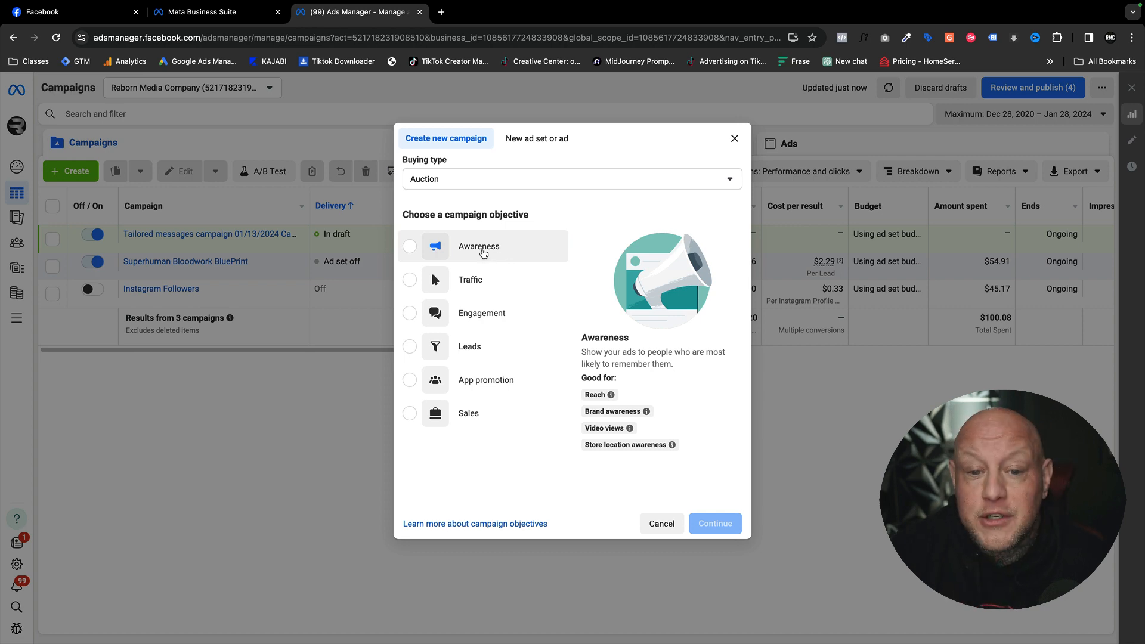
click(499, 257)
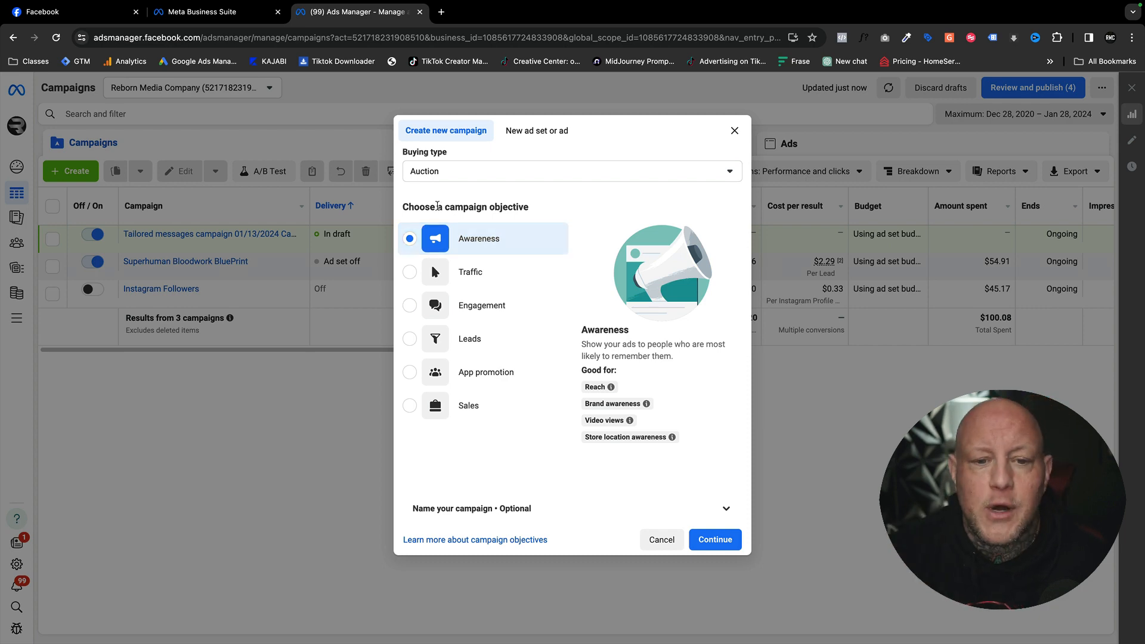
click(725, 540)
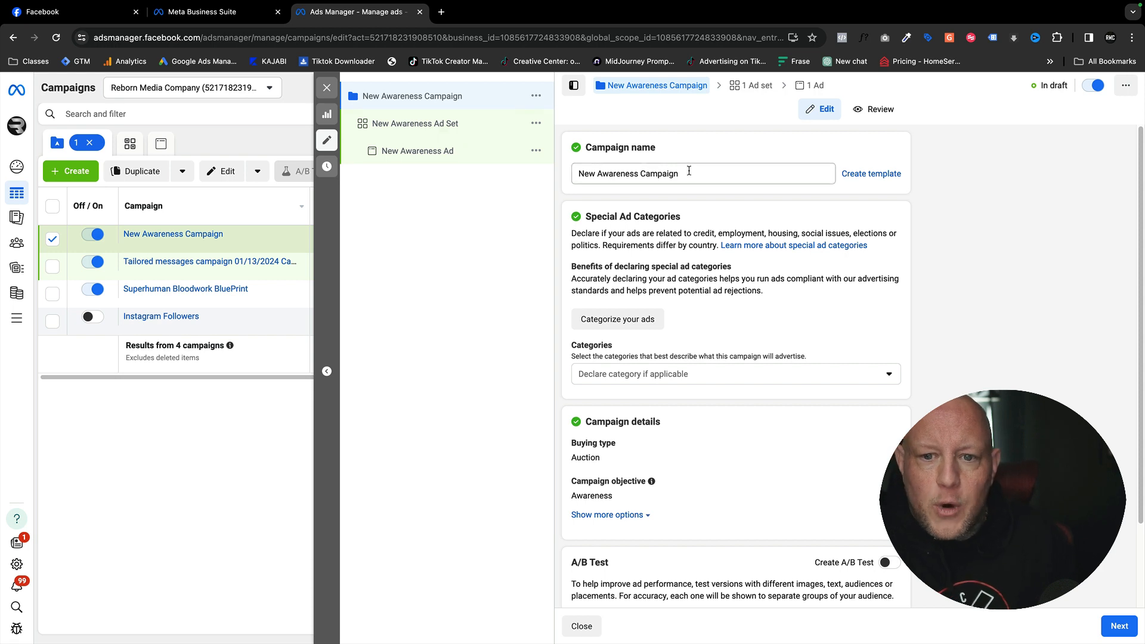
Rename the new campaign as "VV - AWARENESS".
drag(690, 173, 657, 137)
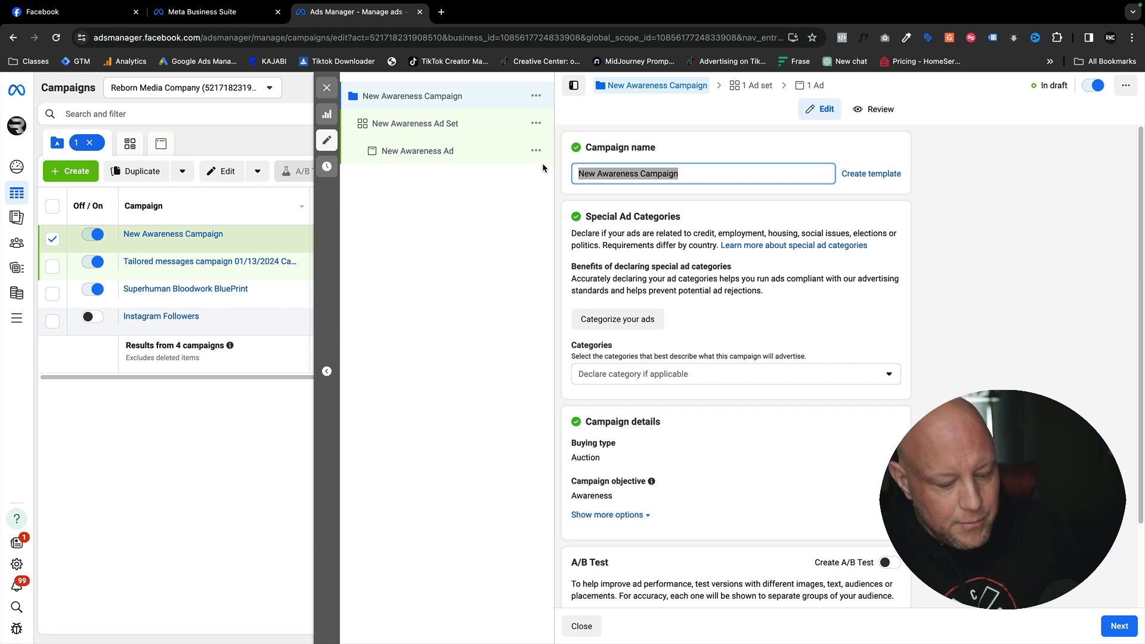
text(VV - A)
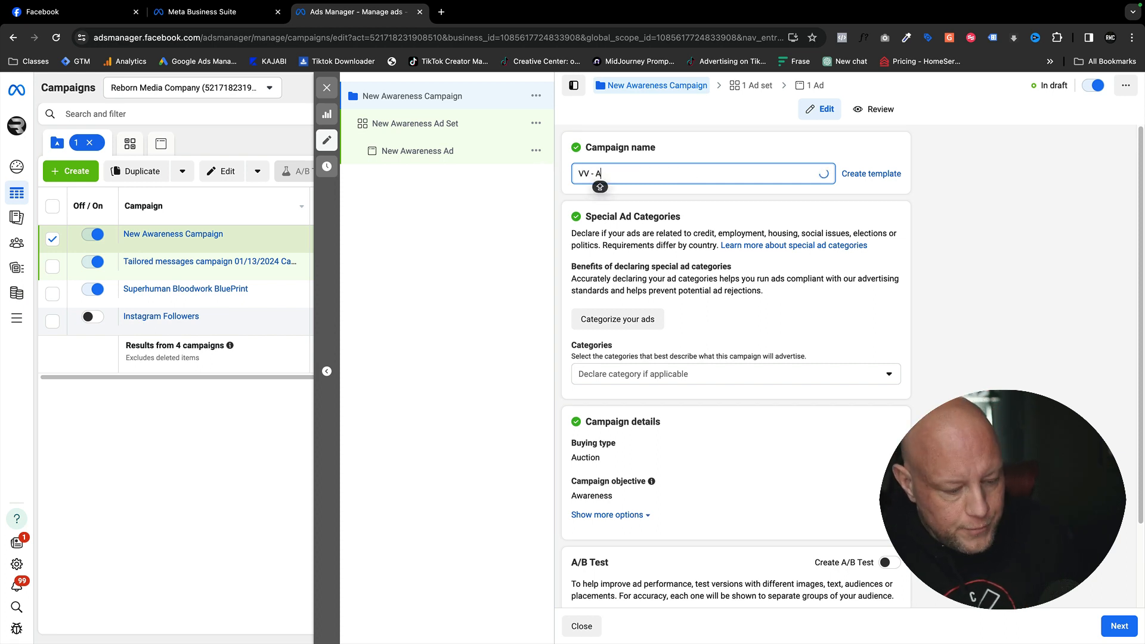
key(BackSpace)
text(AWA)
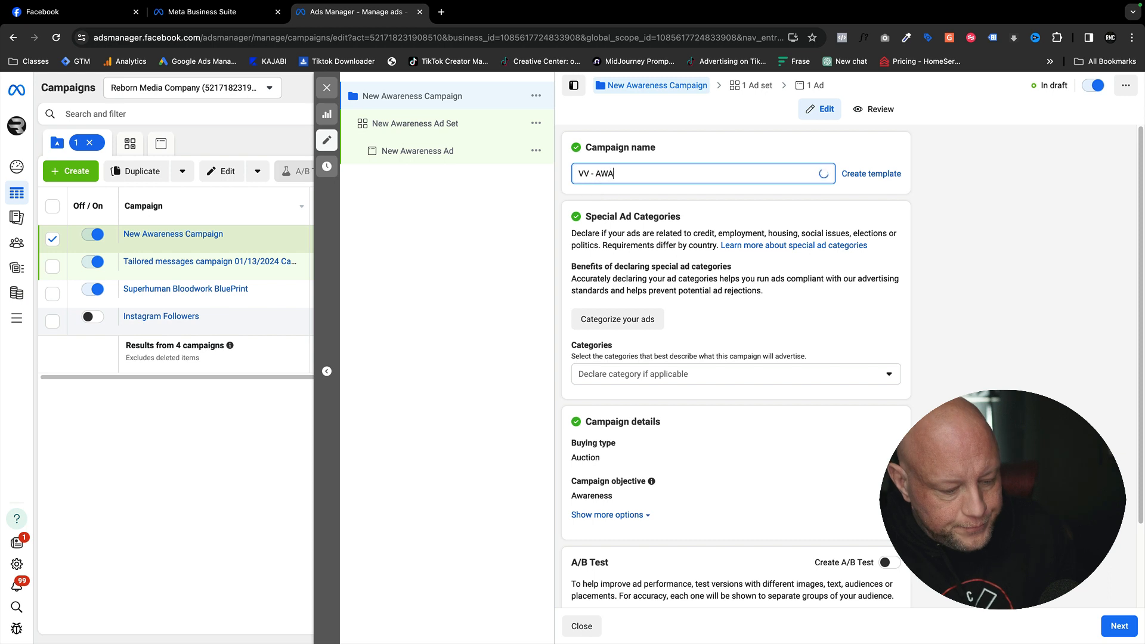
text(RENESS)
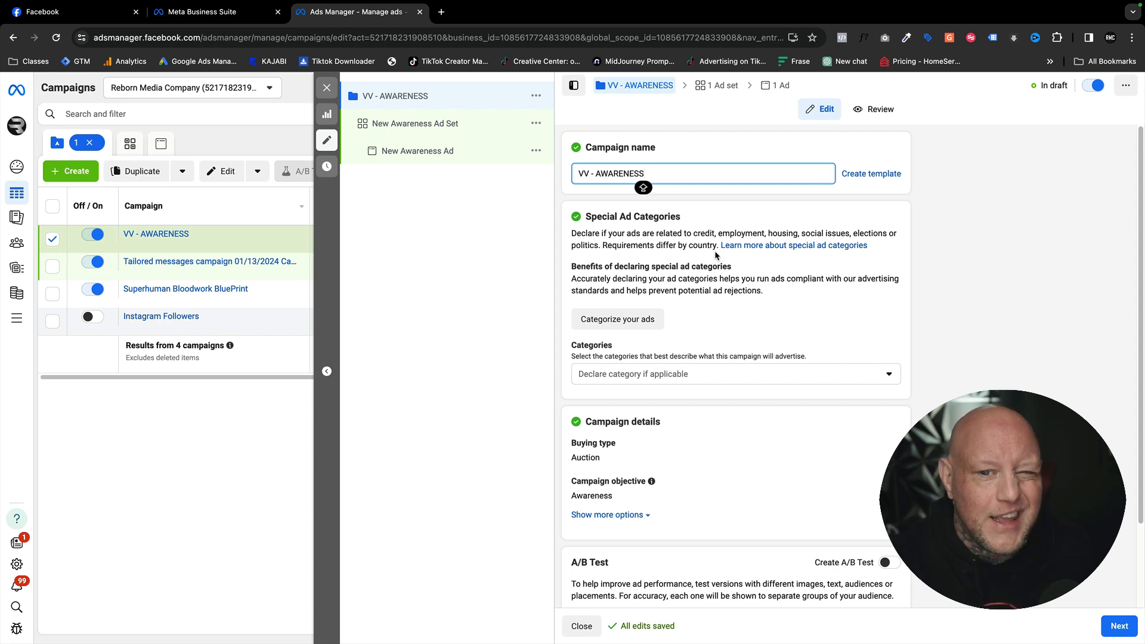
click(689, 166)
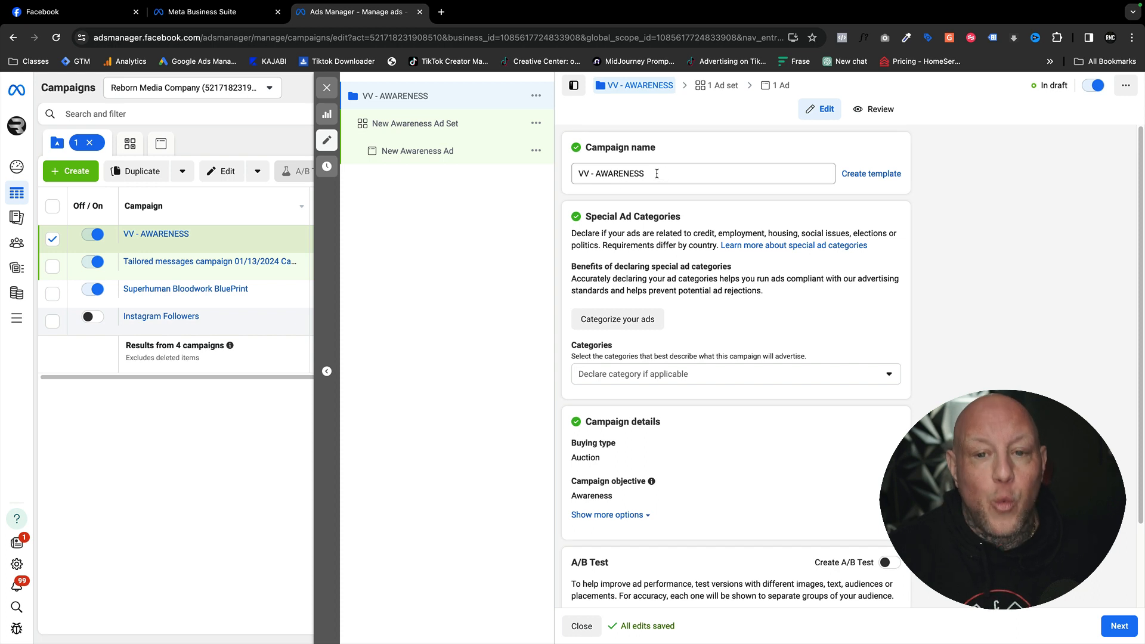
Copy the campaign name and continue to the ad set settings, leaving the other campaign options at their defaults.
scroll(657, 173, down, 1)
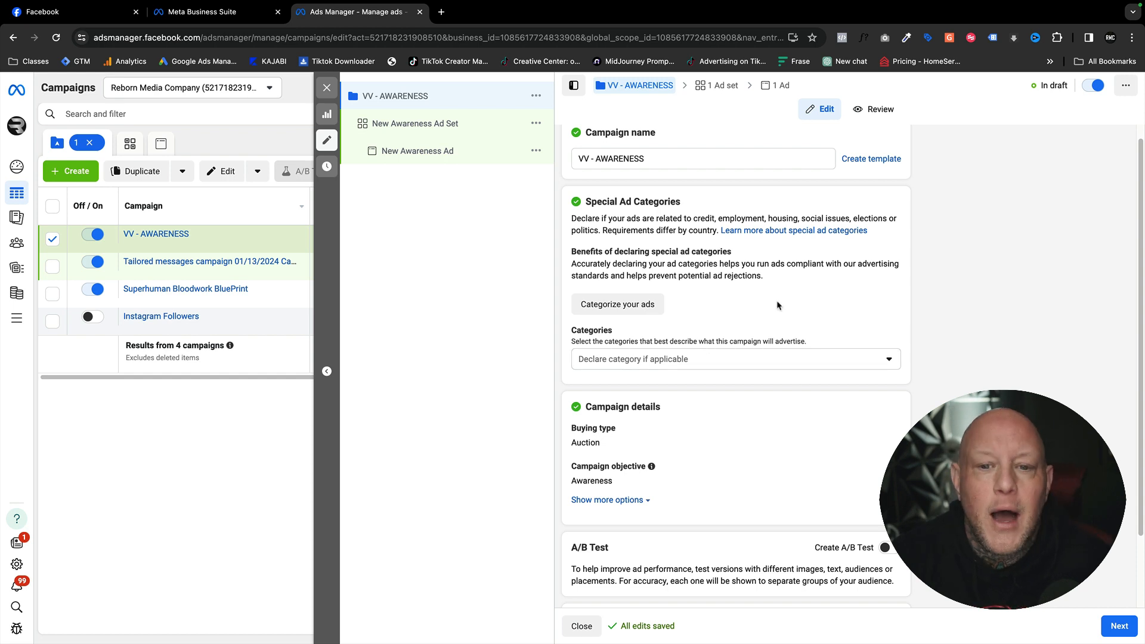
scroll(612, 388, down, 2)
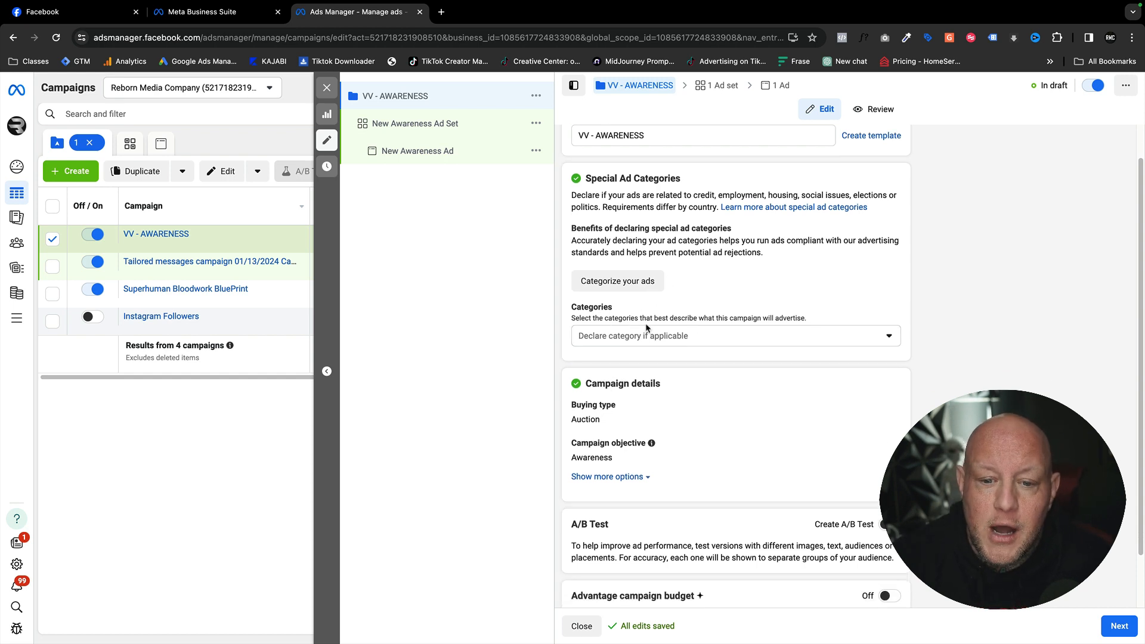
scroll(612, 334, down, 1)
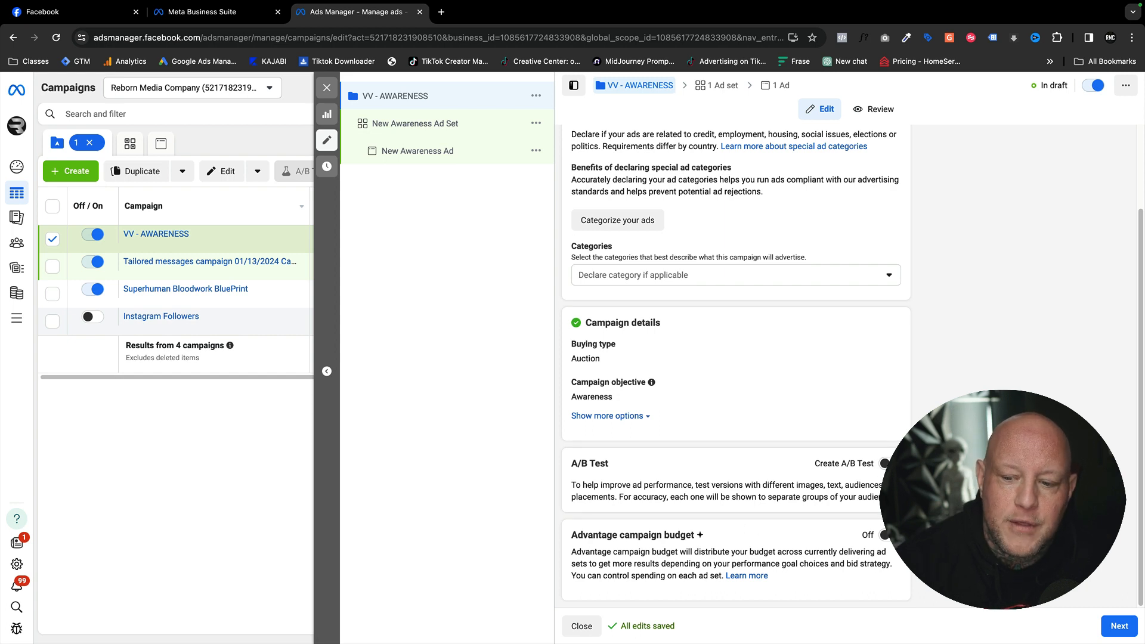
scroll(736, 370, up, 2)
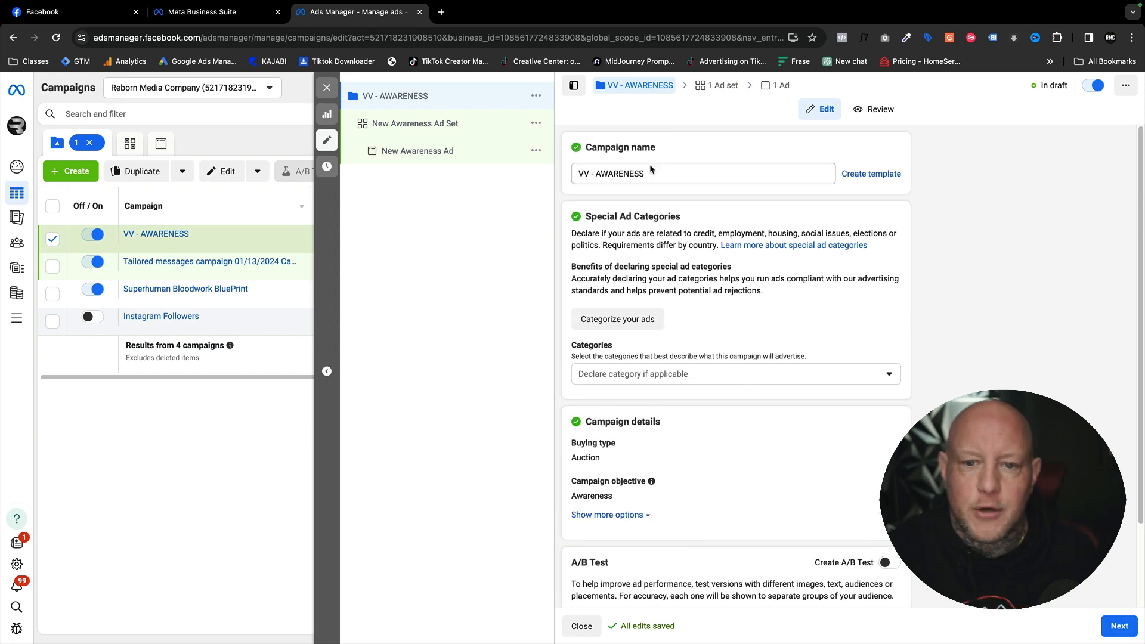
drag(653, 175, 525, 170)
key(ctrl+c)
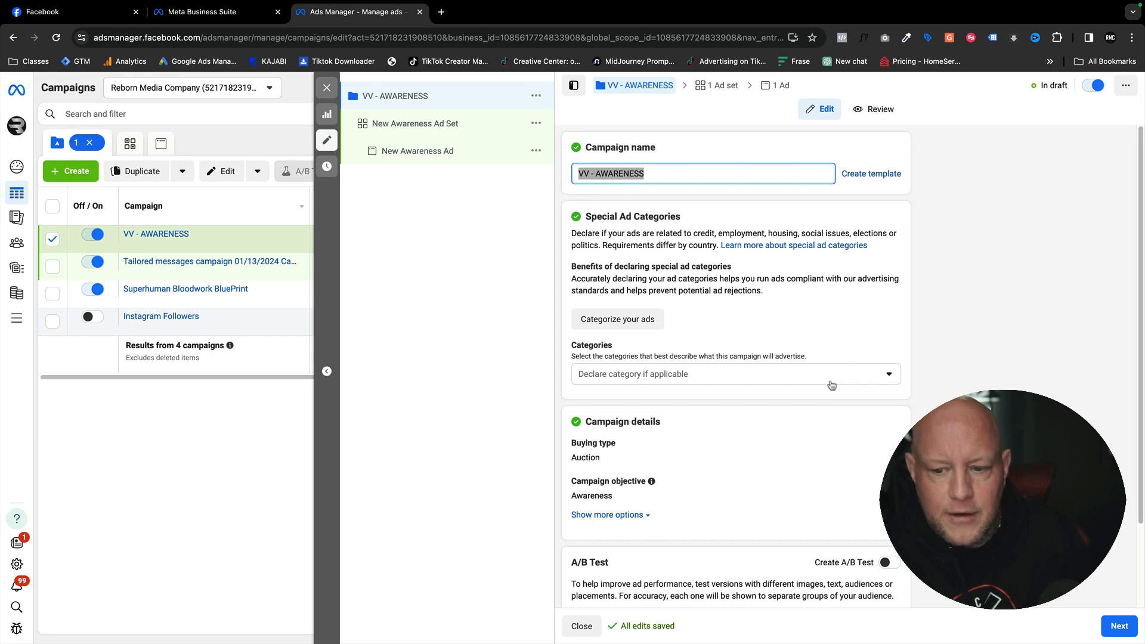
scroll(831, 382, down, 2)
click(1117, 627)
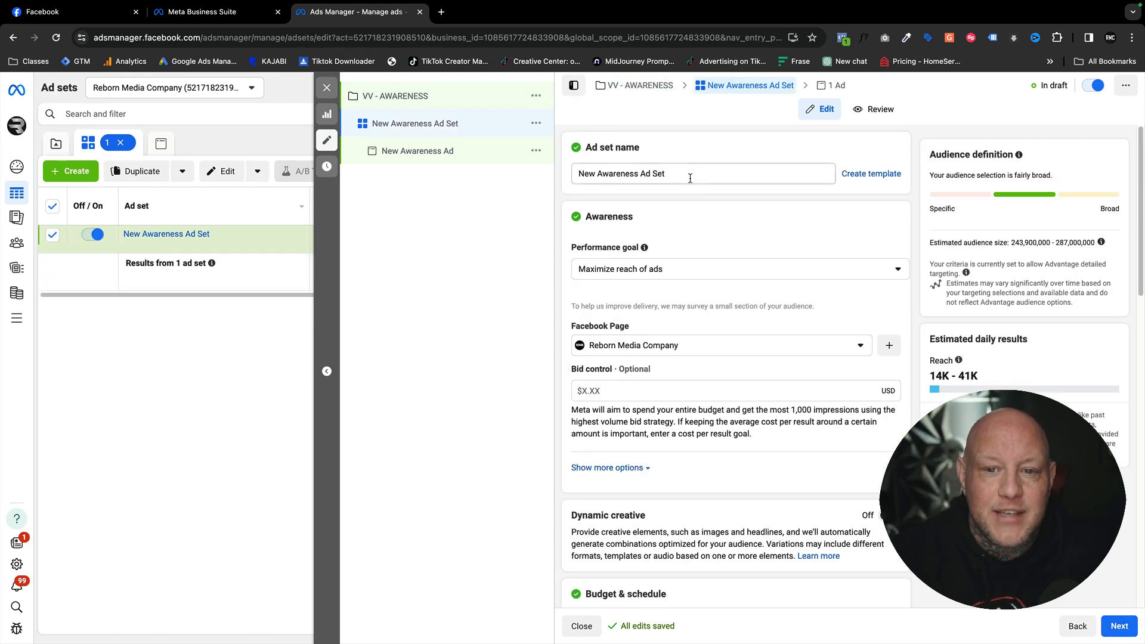
Rename the ad set as "VV - AWARENESS - BROAD", reusing the copied campaign name.
drag(692, 174, 555, 175)
key(ctrl+v)
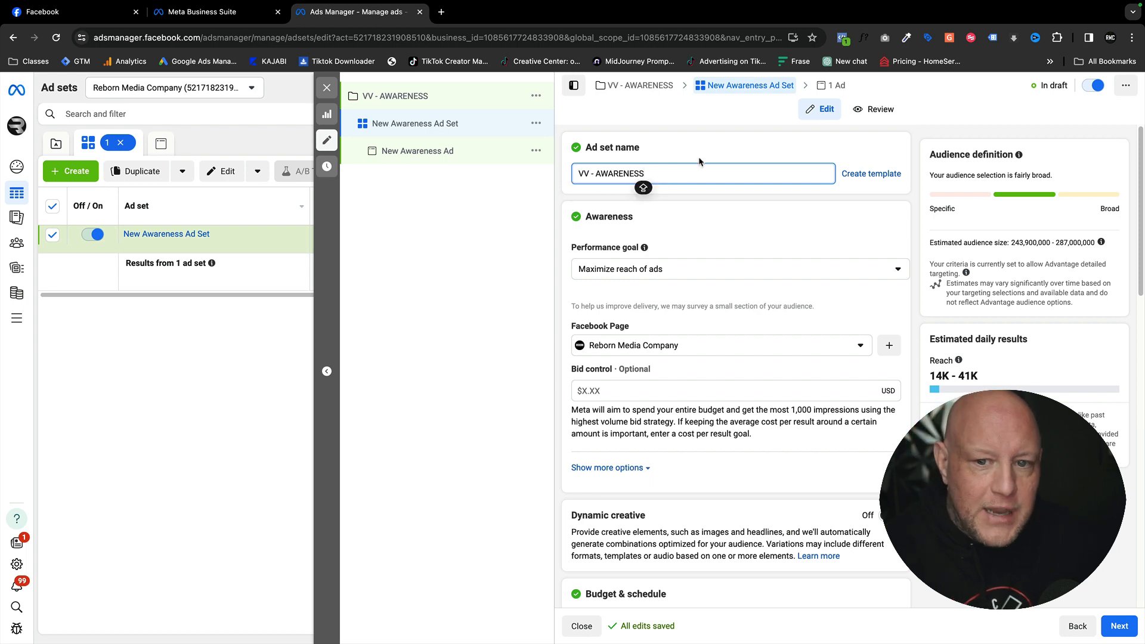
text(- BROAD)
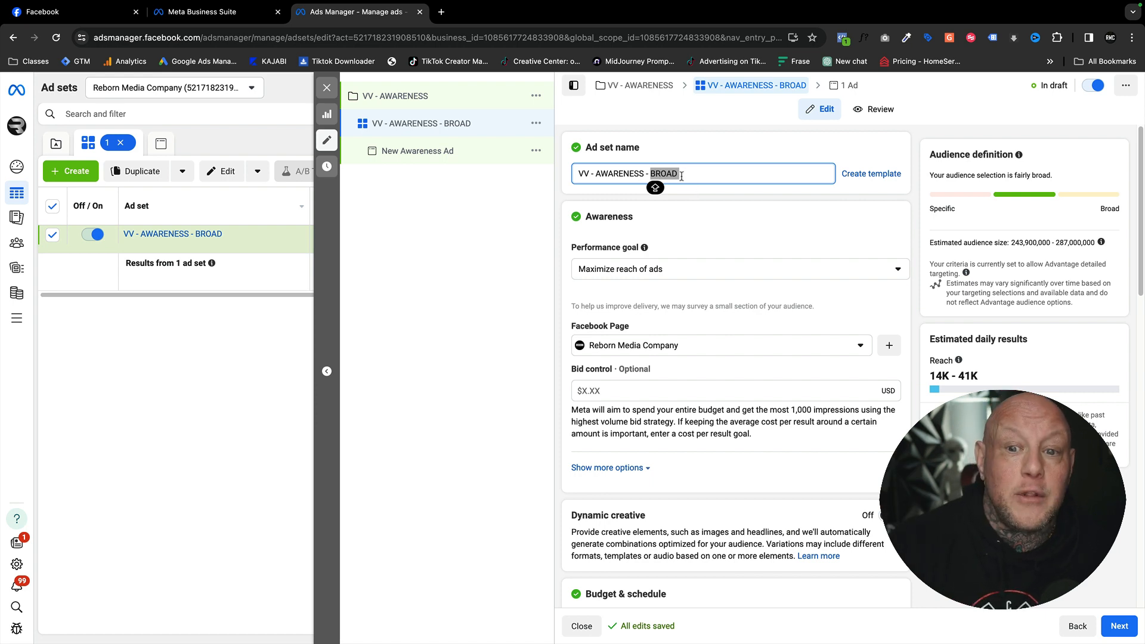
drag(681, 174, 654, 174)
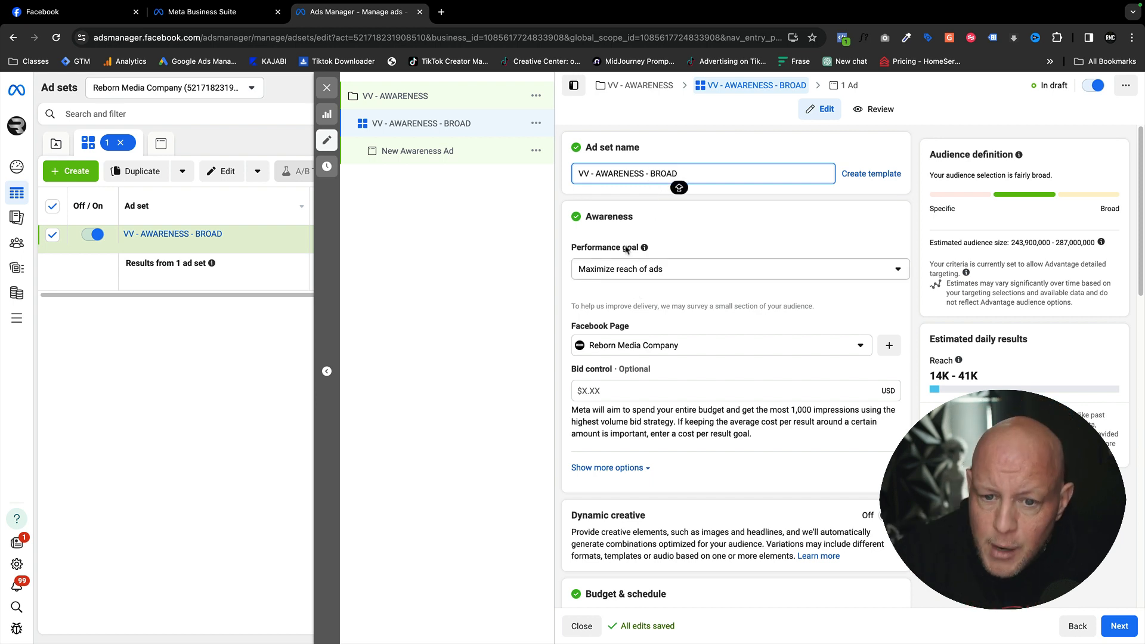
Examine the ad set's performance goal, Facebook Page, daily budget, schedule and audience controls.
scroll(676, 272, down, 1)
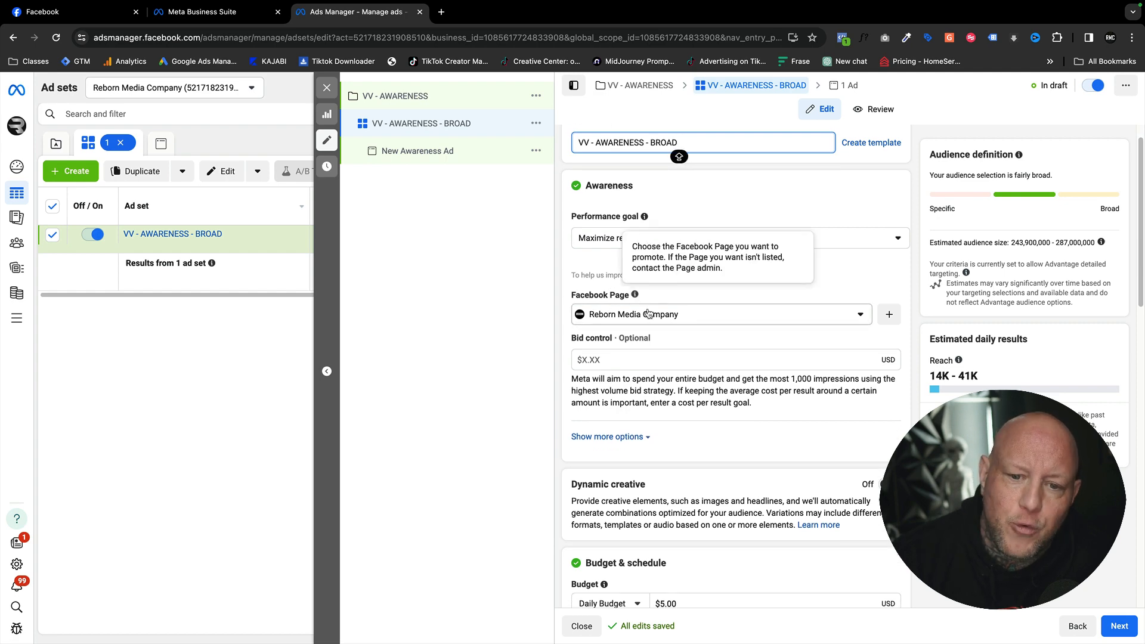
scroll(641, 323, down, 3)
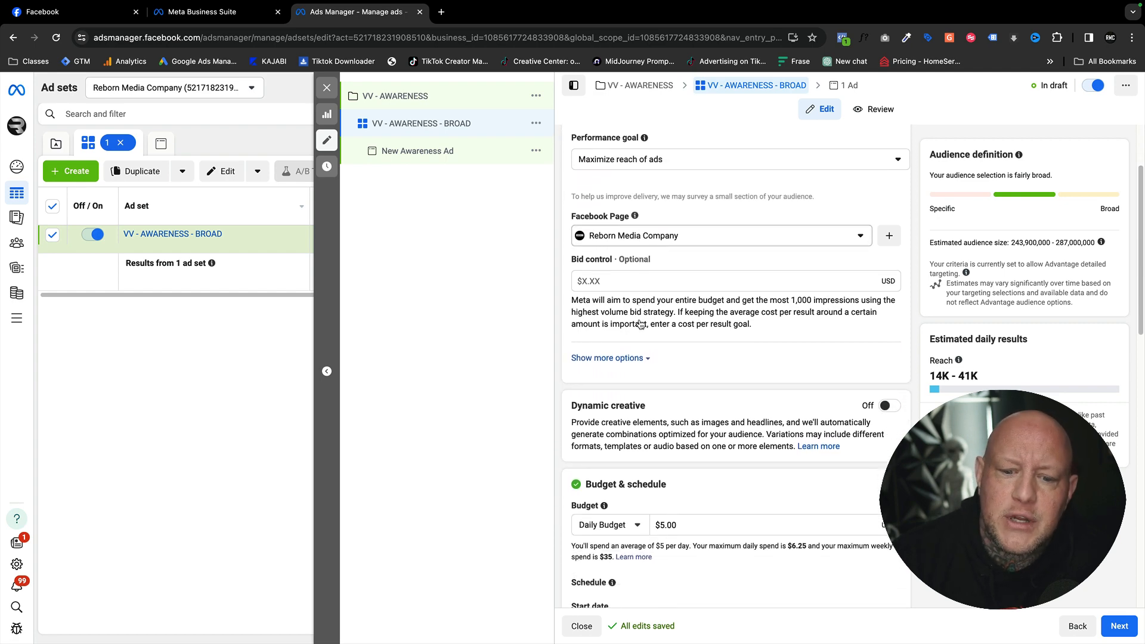
click(688, 398)
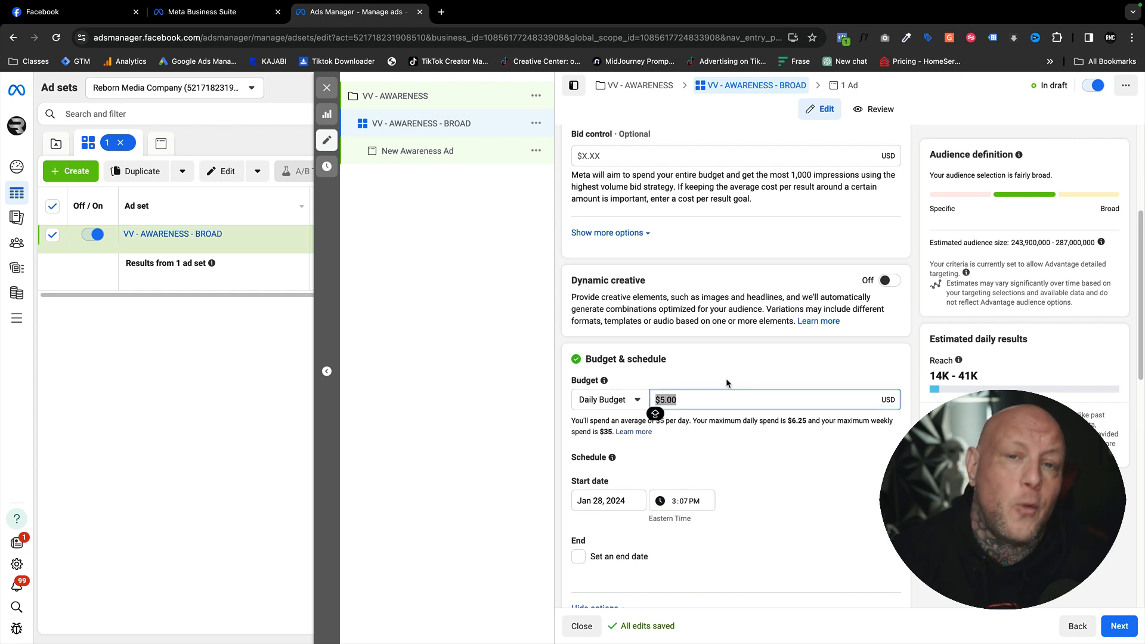
click(724, 413)
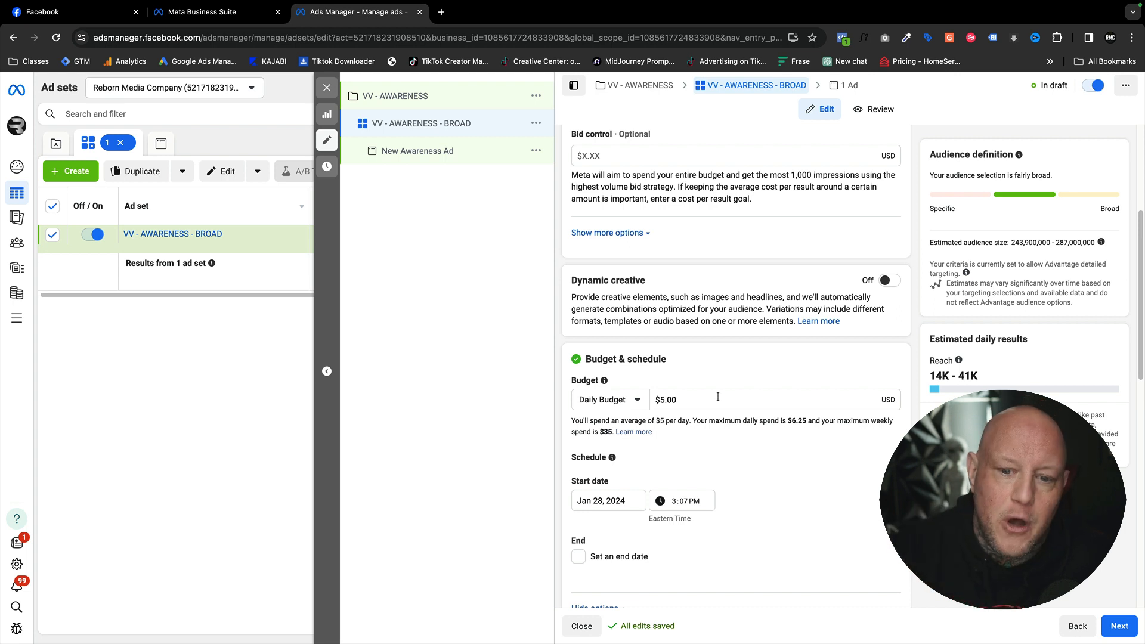
click(672, 398)
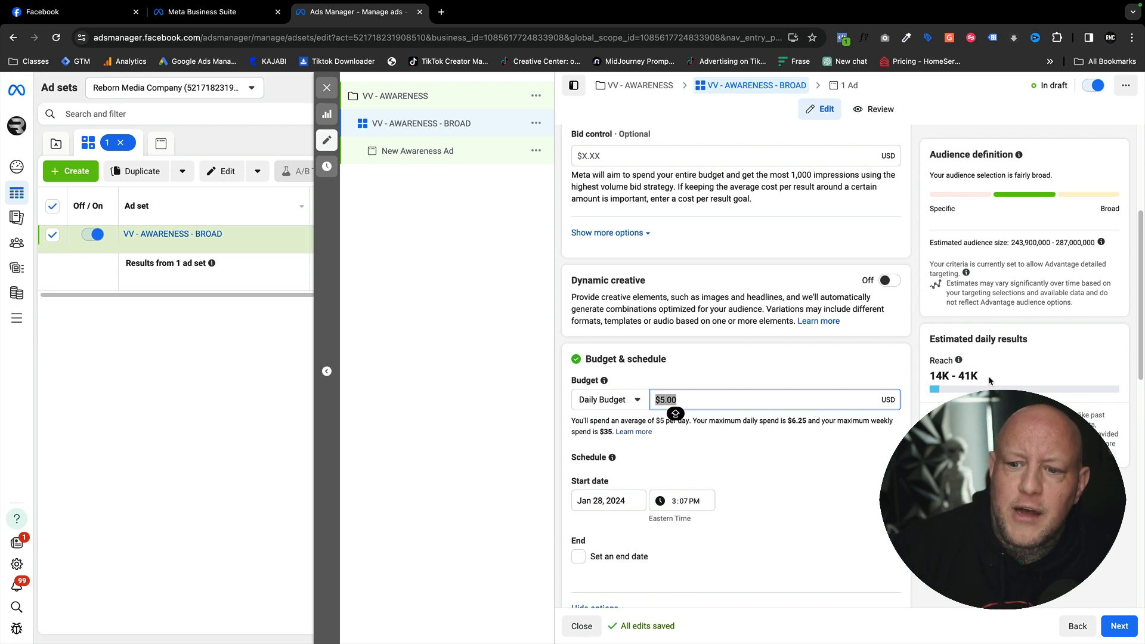
scroll(781, 496, down, 3)
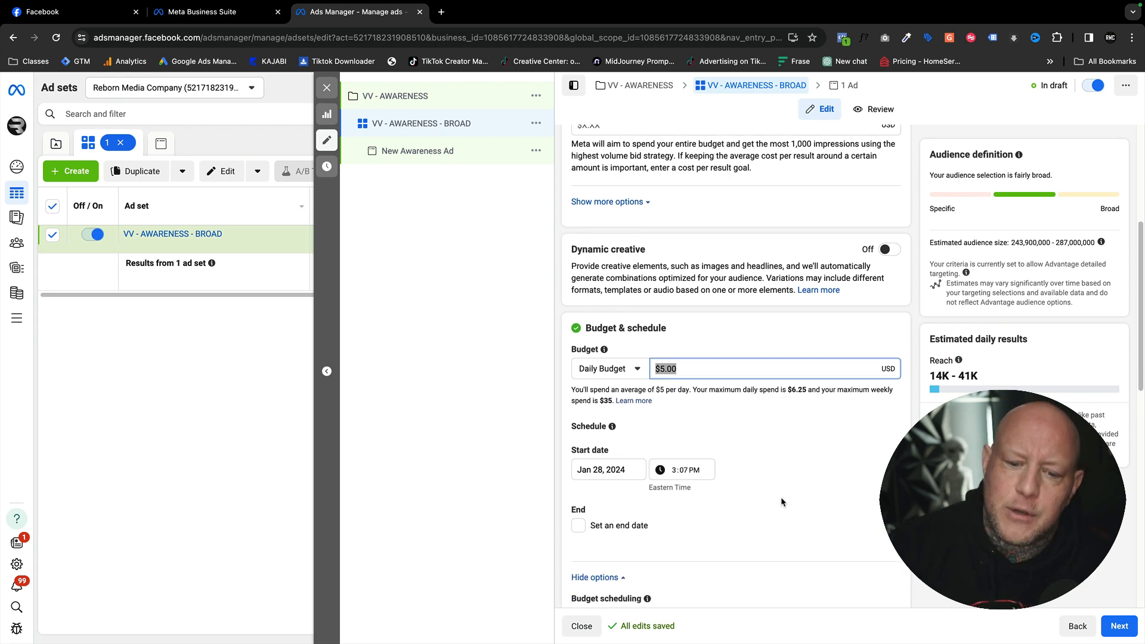
scroll(733, 557, up, 1)
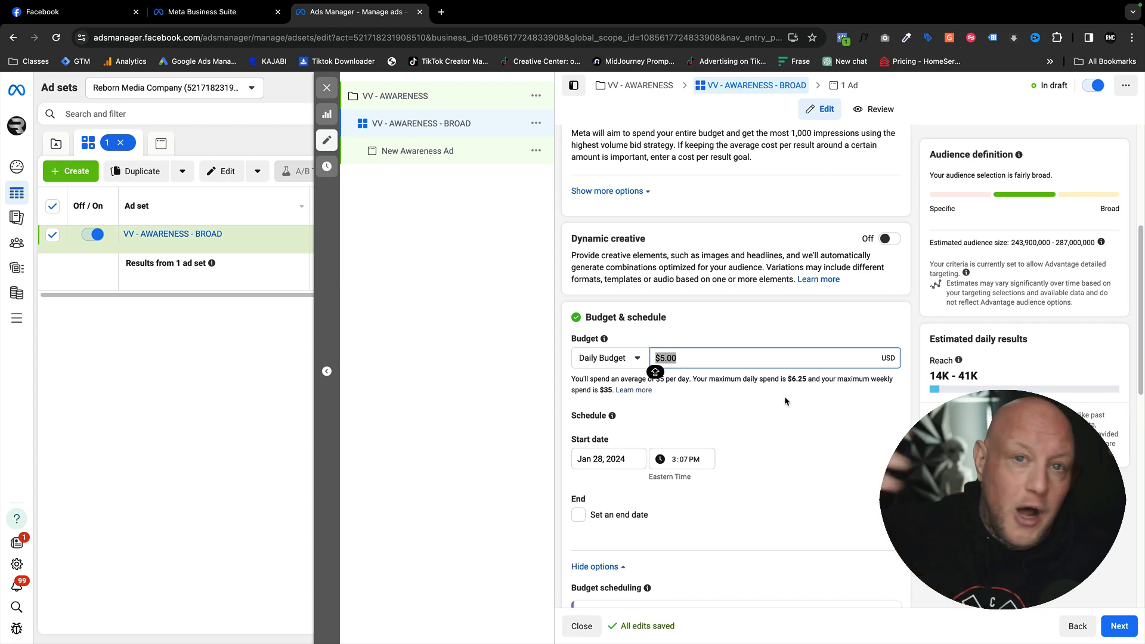
scroll(681, 428, down, 3)
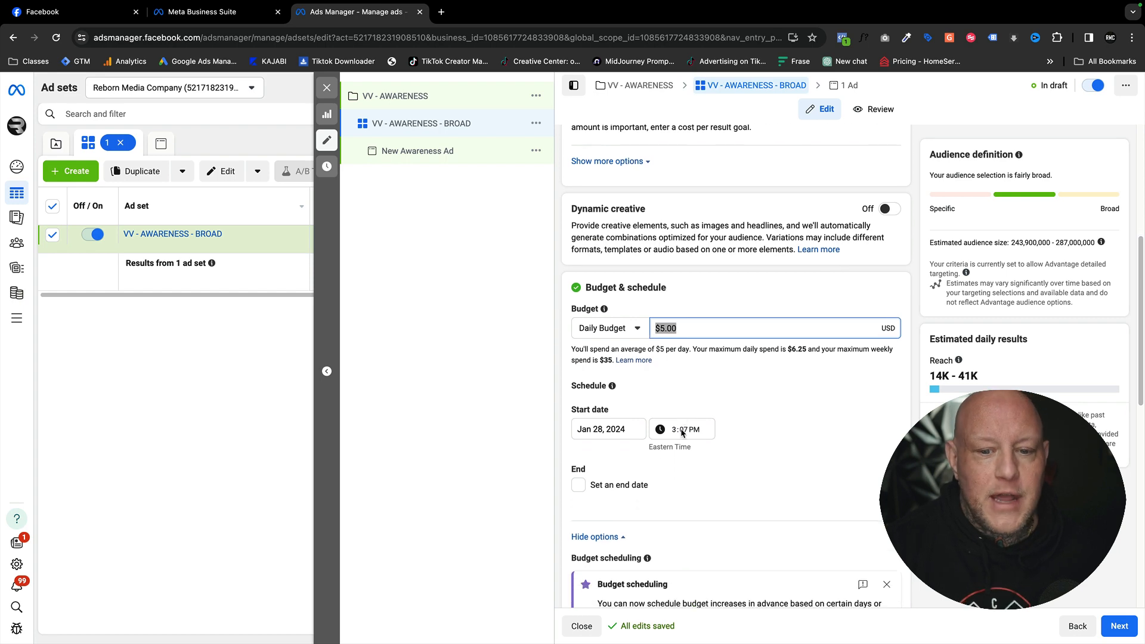
scroll(611, 346, down, 5)
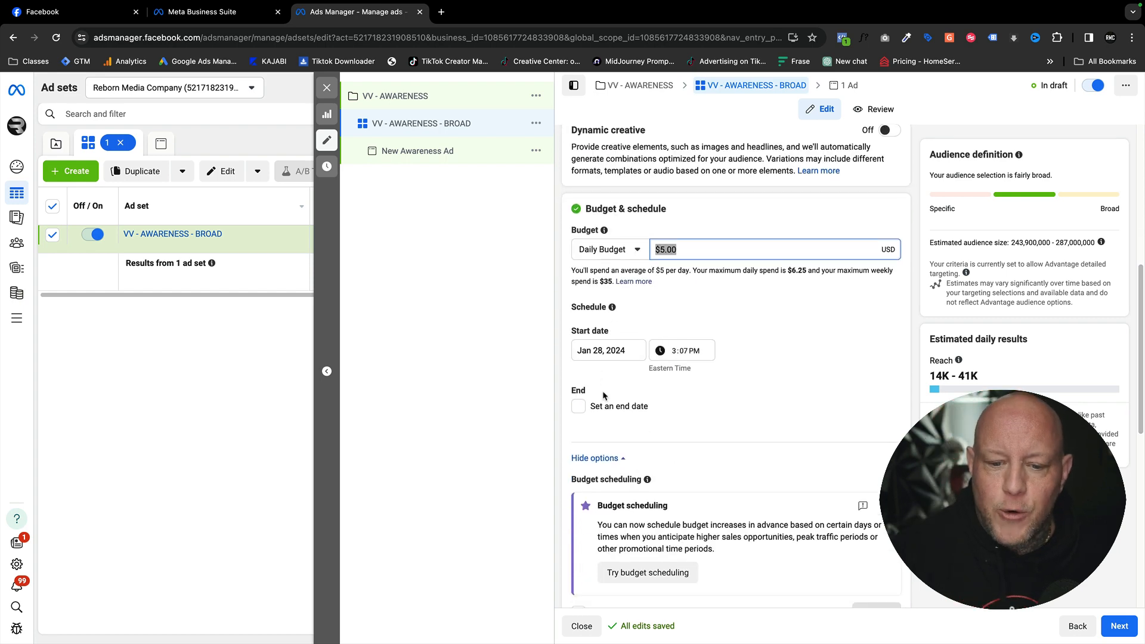
scroll(615, 397, down, 5)
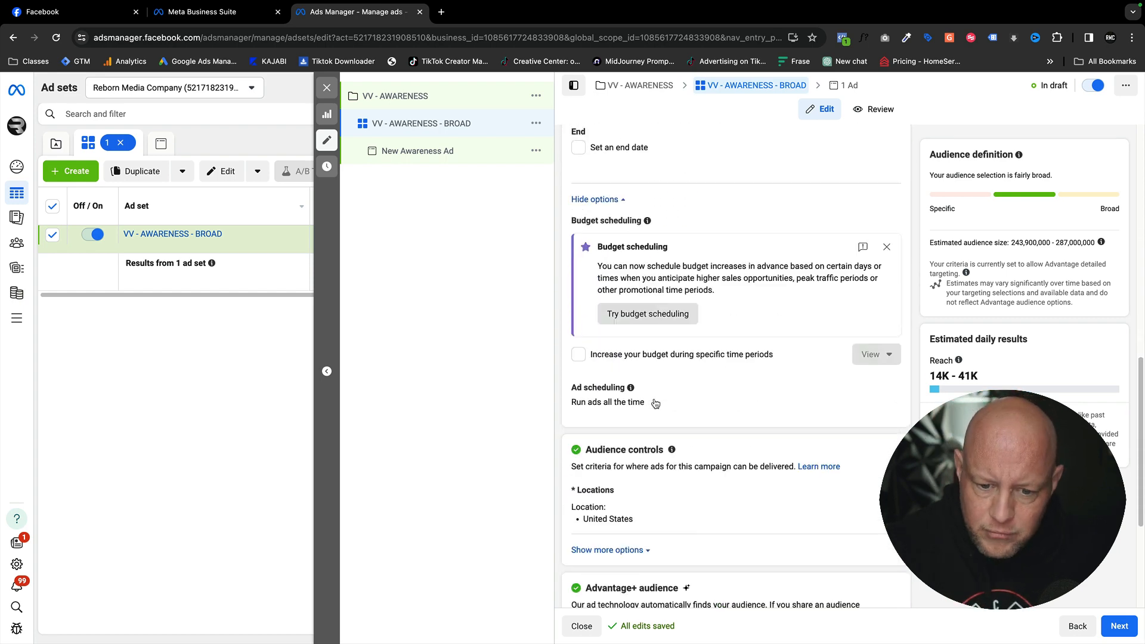
scroll(615, 370, down, 3)
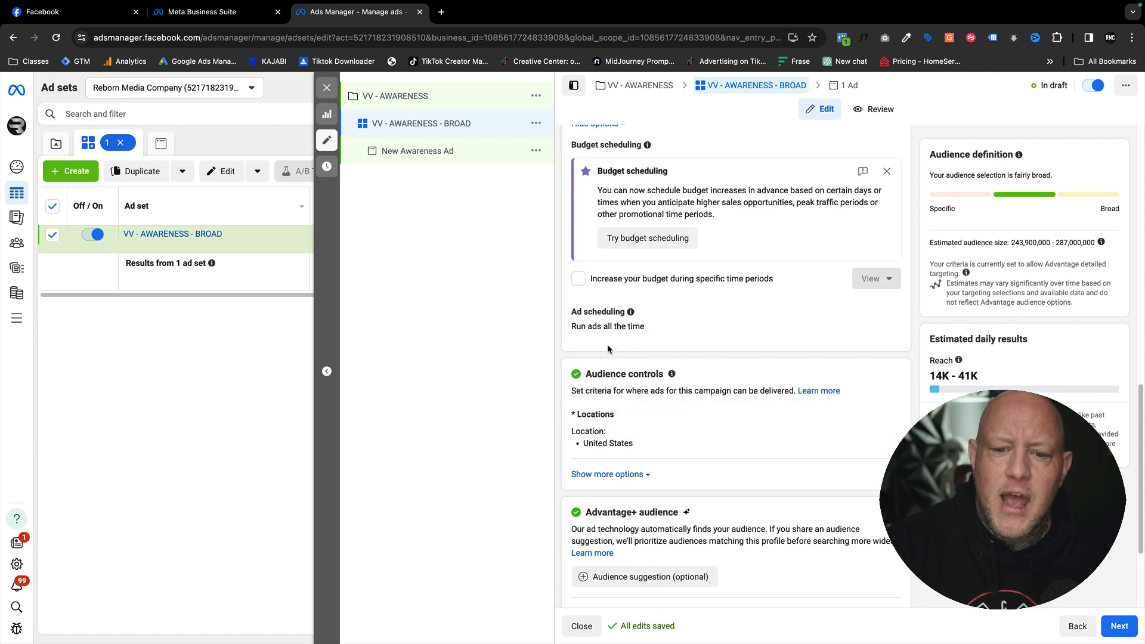
scroll(635, 335, down, 1)
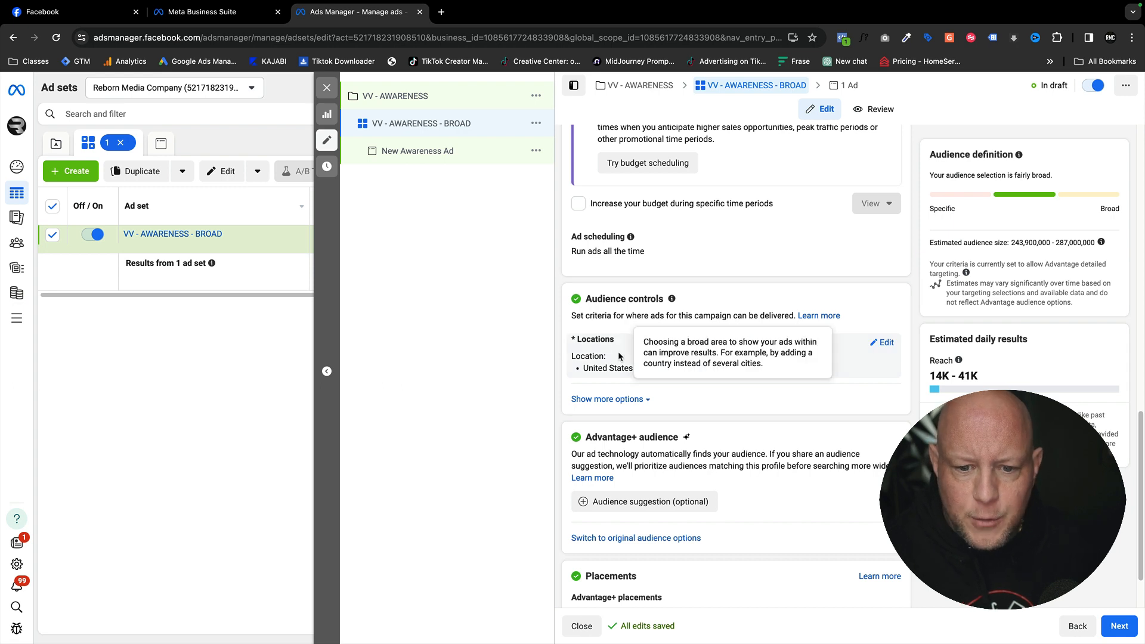
Replace the United States target location with Conquer Self Defense Brentwood, NH, found by its street address, and set its radius to 15 mi.
click(883, 342)
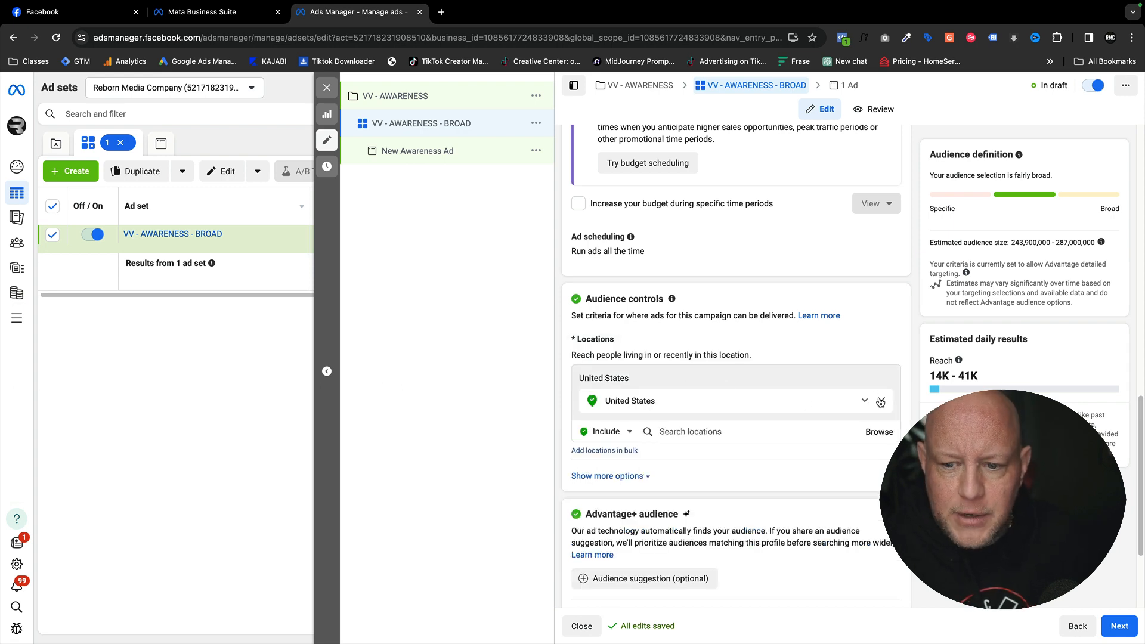
click(881, 401)
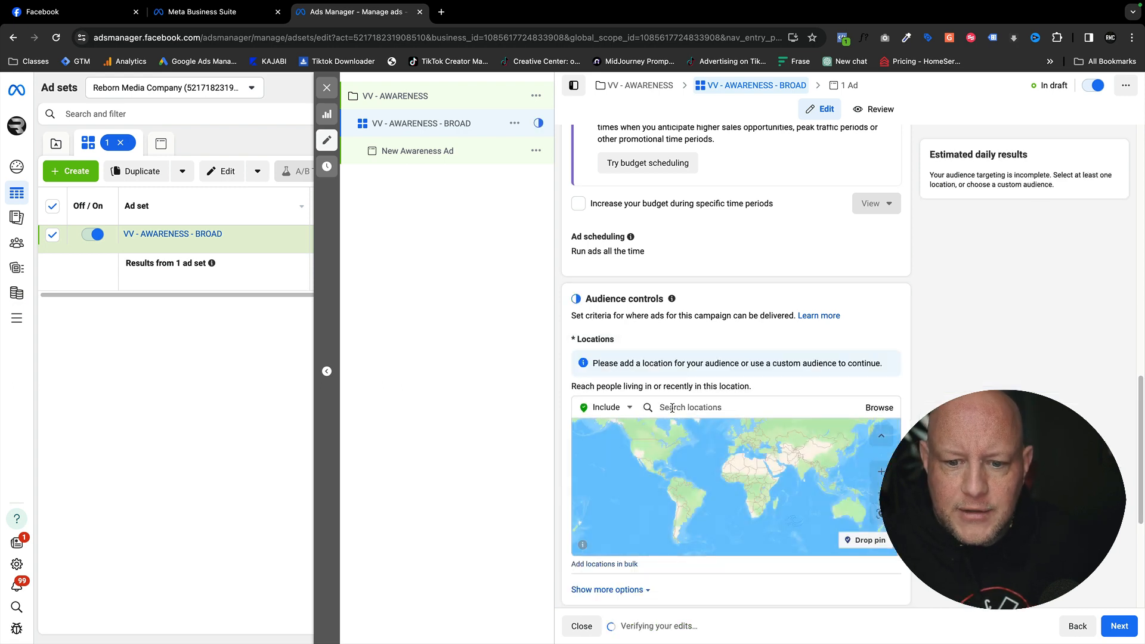
click(672, 407)
text(313 RT 125 BREN)
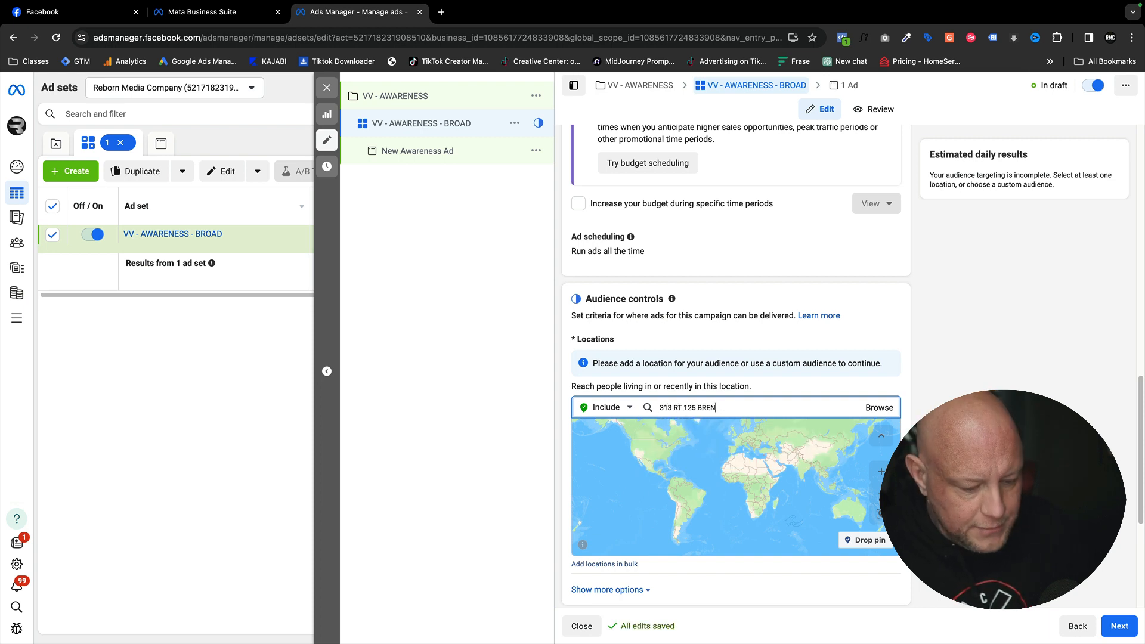
text(TWOOD)
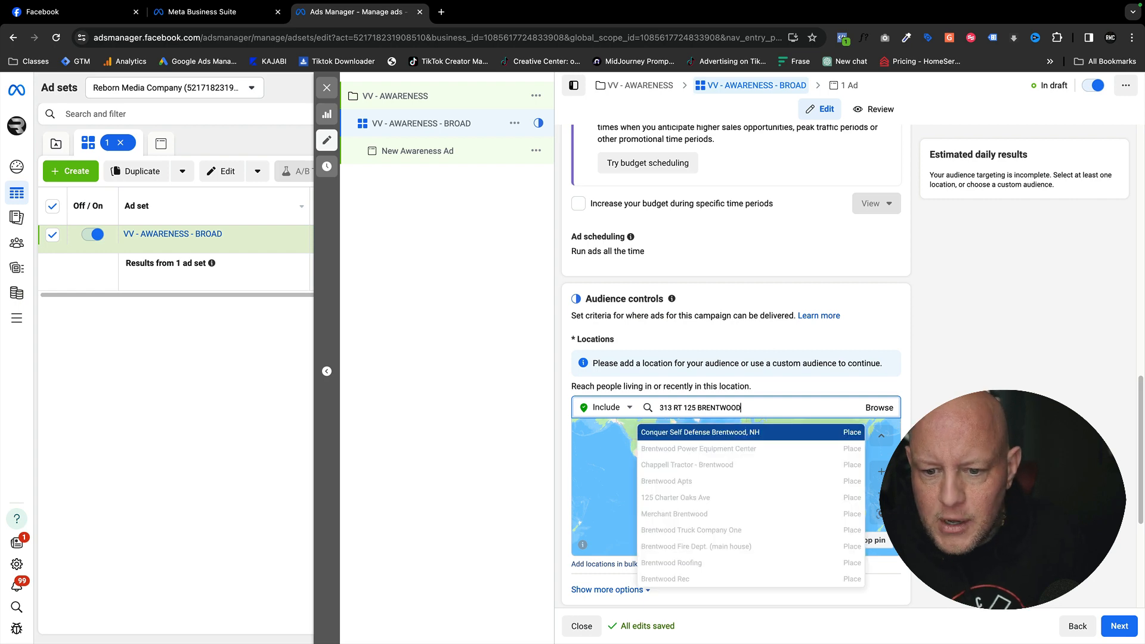
click(681, 432)
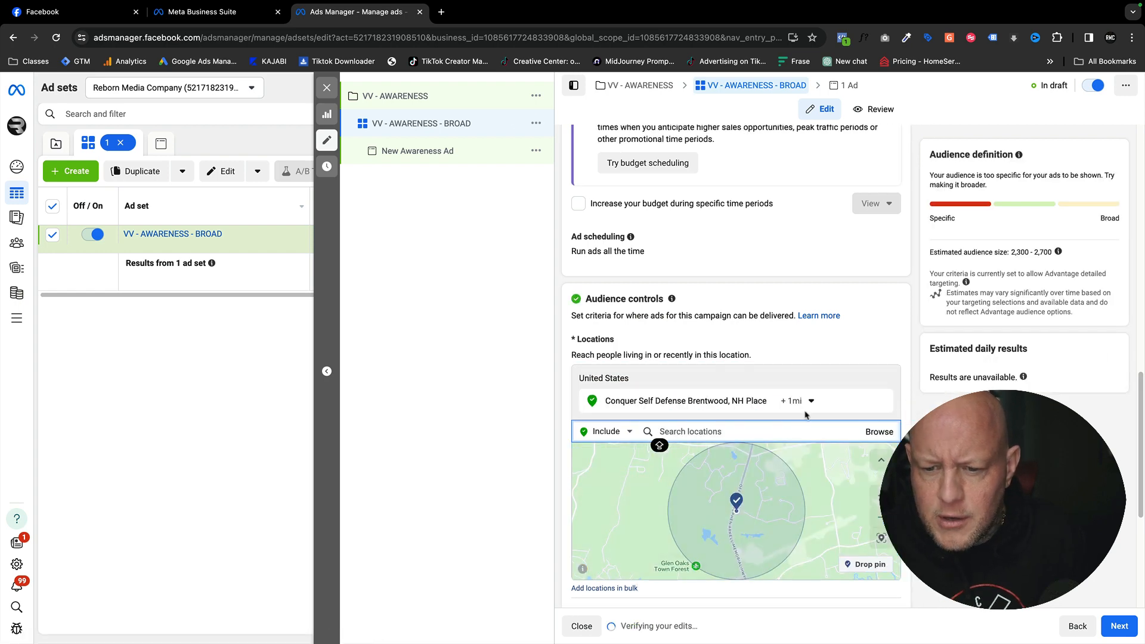
click(798, 403)
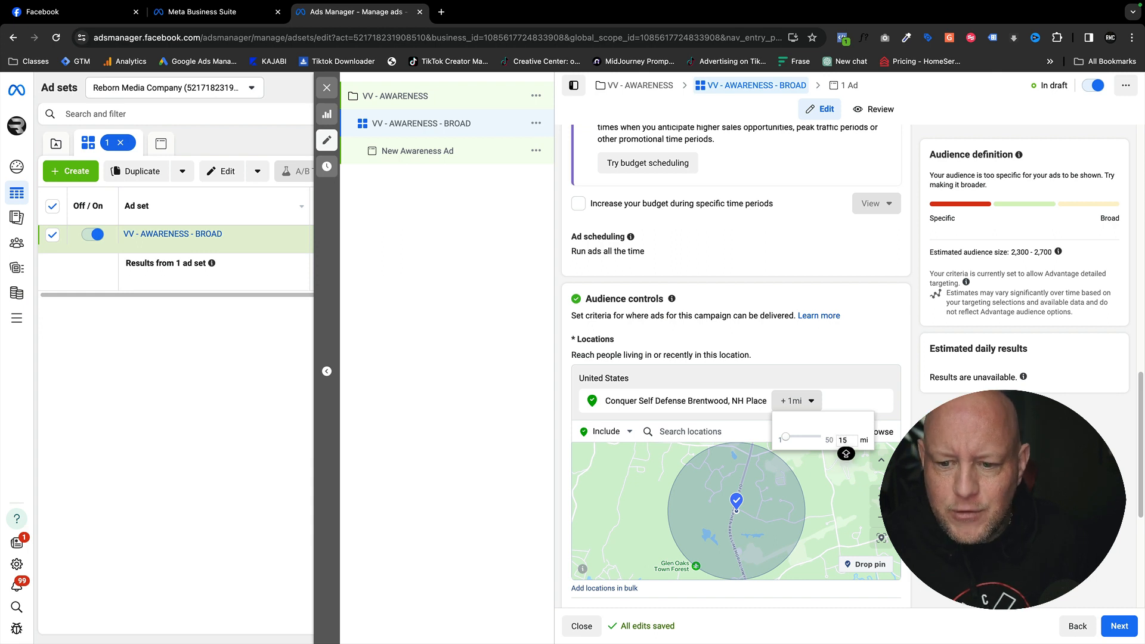
key(Return)
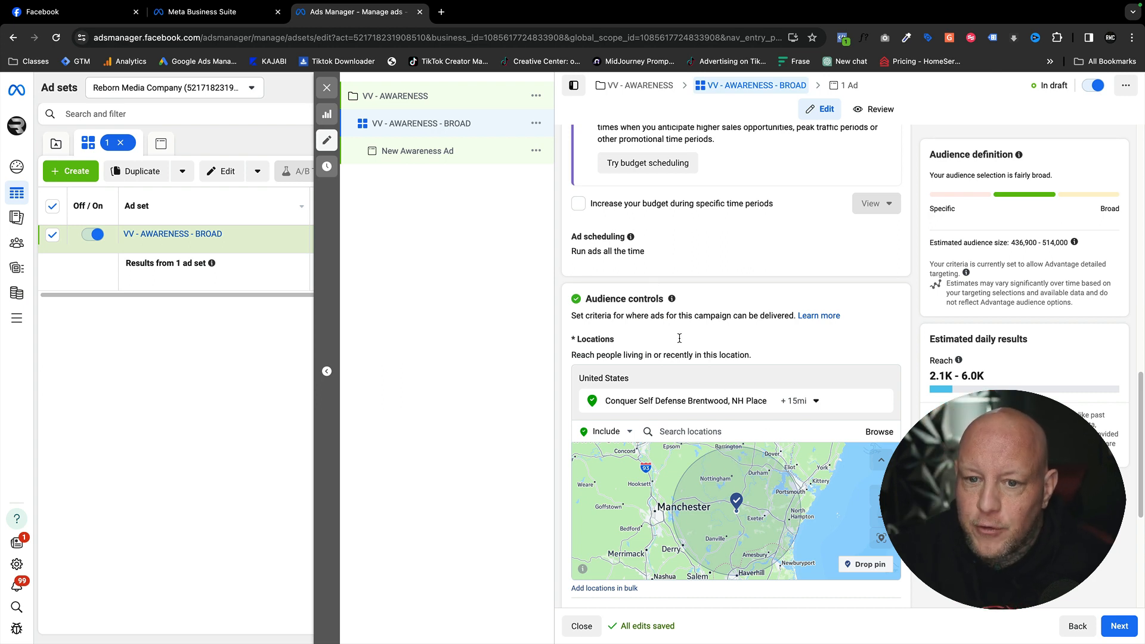
Examine the estimated daily reach for the local audience, and review the location map, Advantage+ audience and placement settings.
scroll(753, 576, up, 1)
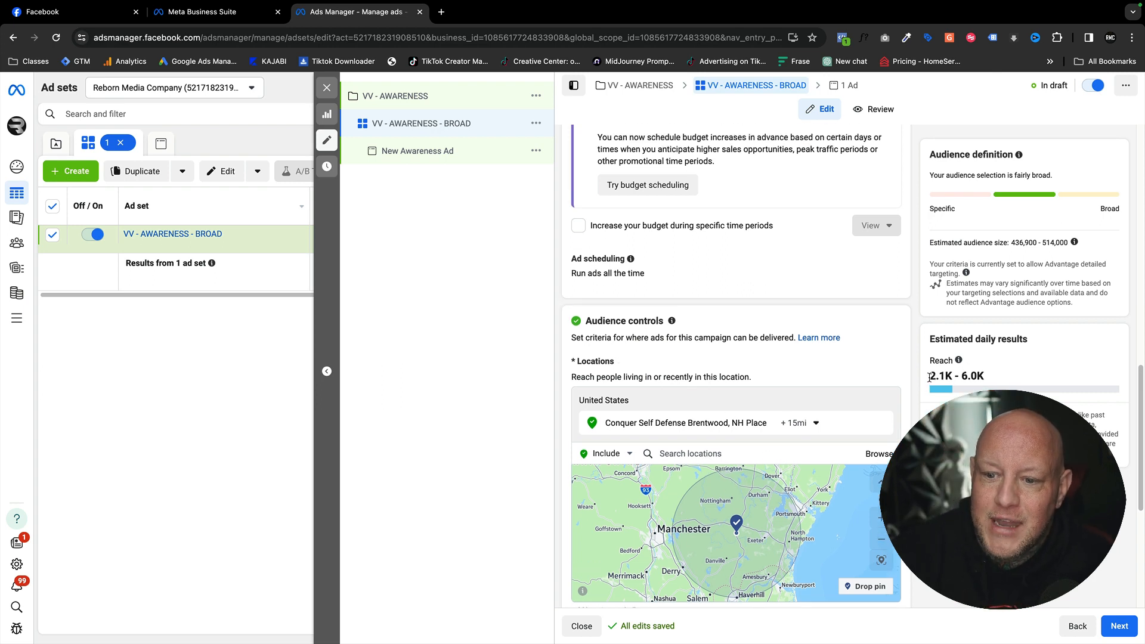
drag(929, 376, 954, 376)
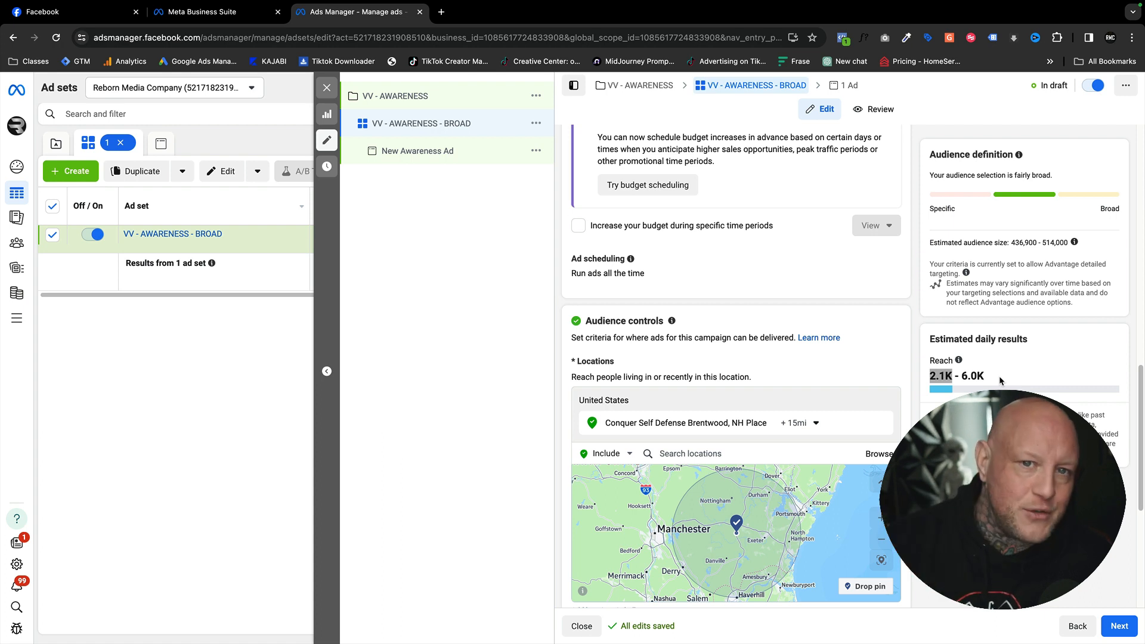
drag(1000, 375, 929, 383)
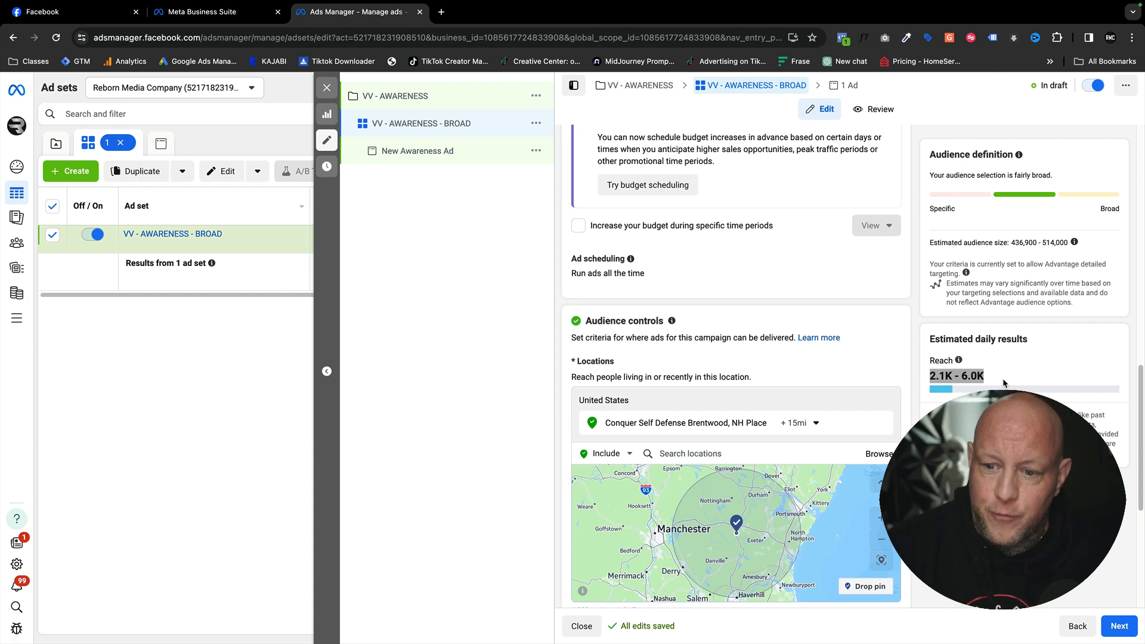
drag(953, 378, 936, 377)
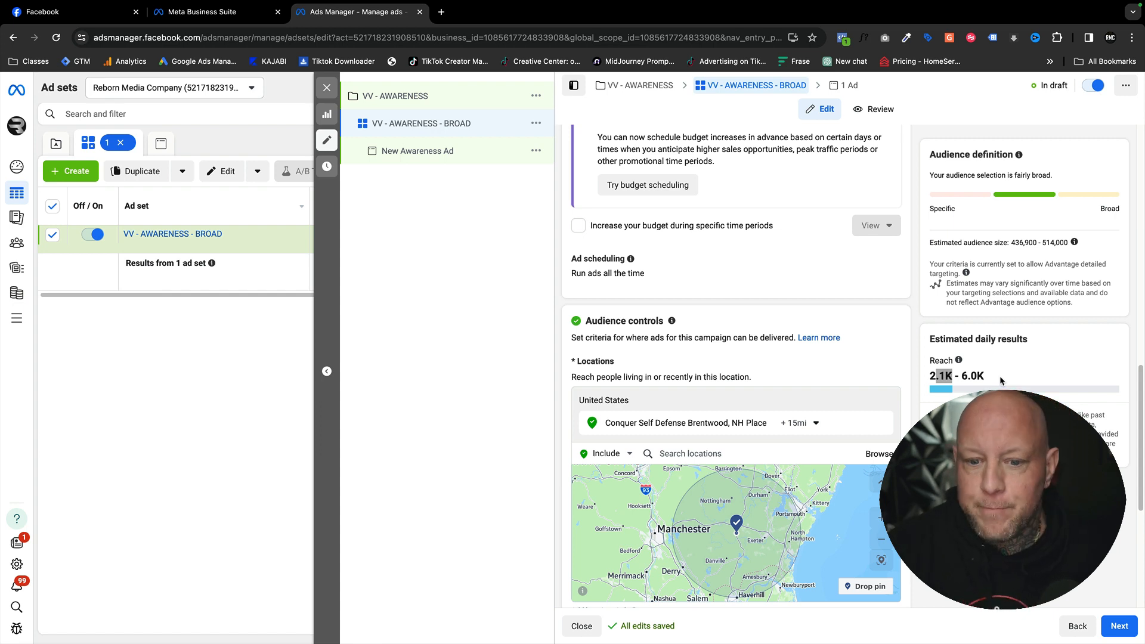
click(979, 425)
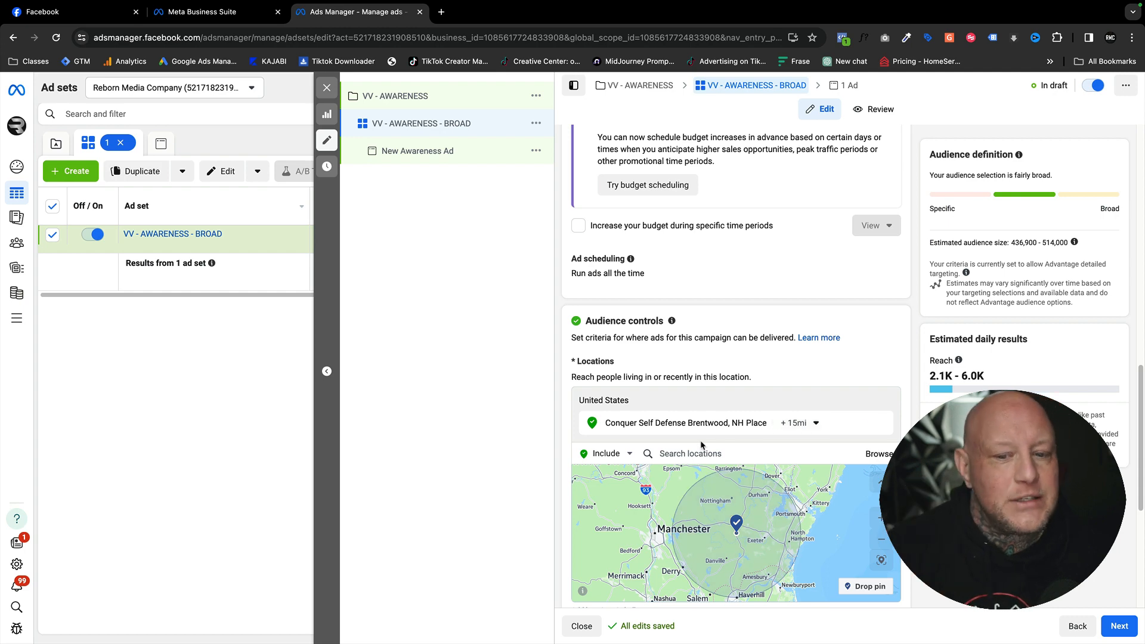
scroll(702, 444, down, 1)
scroll(703, 445, down, 5)
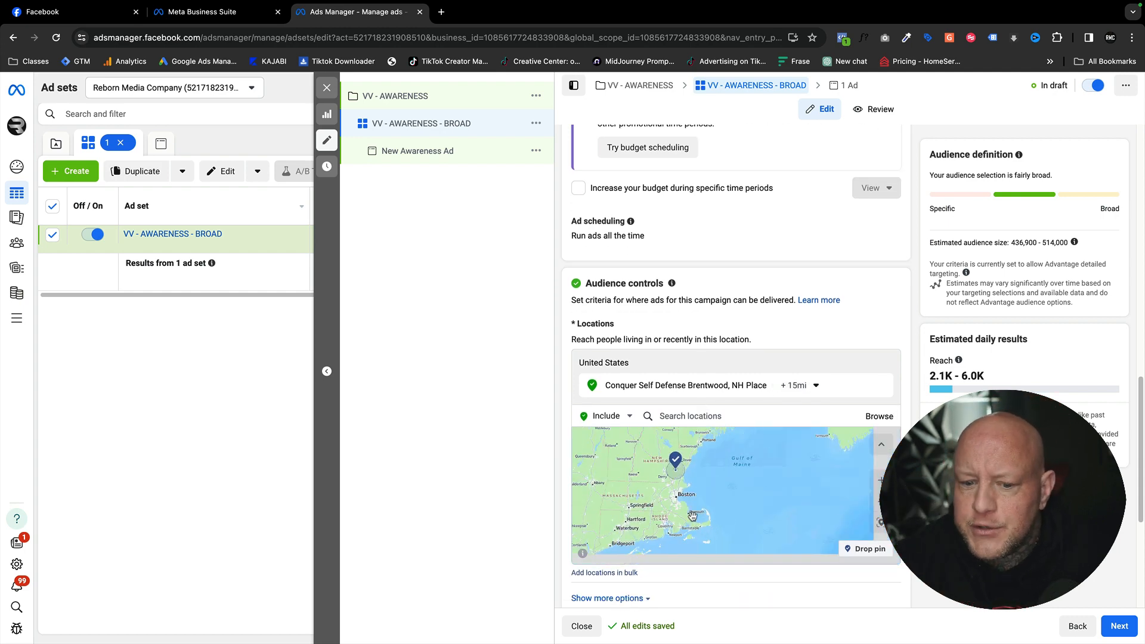
scroll(686, 453, down, 5)
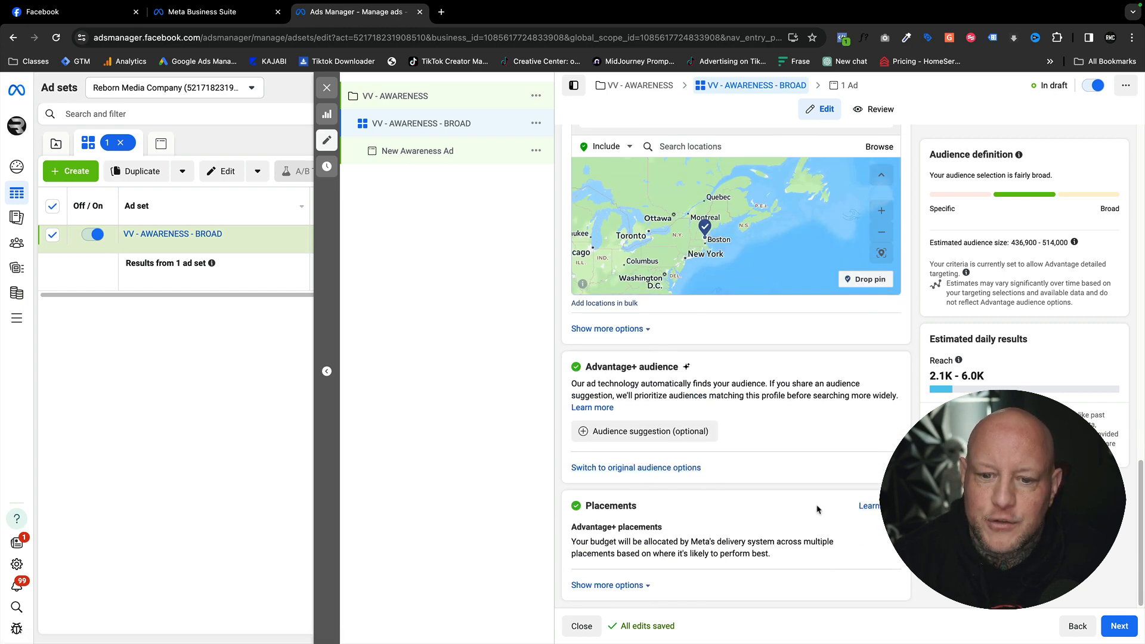
Continue to the ad settings and rename the ad as "VV - AWARENESS - VIDEO 1".
click(1119, 626)
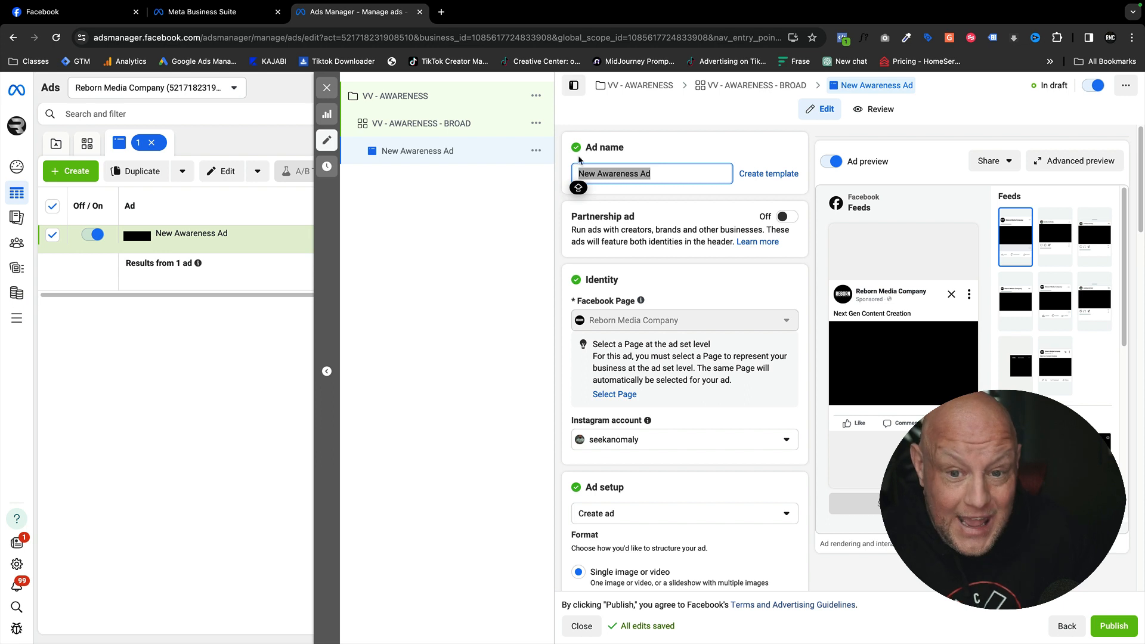
text(VV - AWARENESS)
text(- )
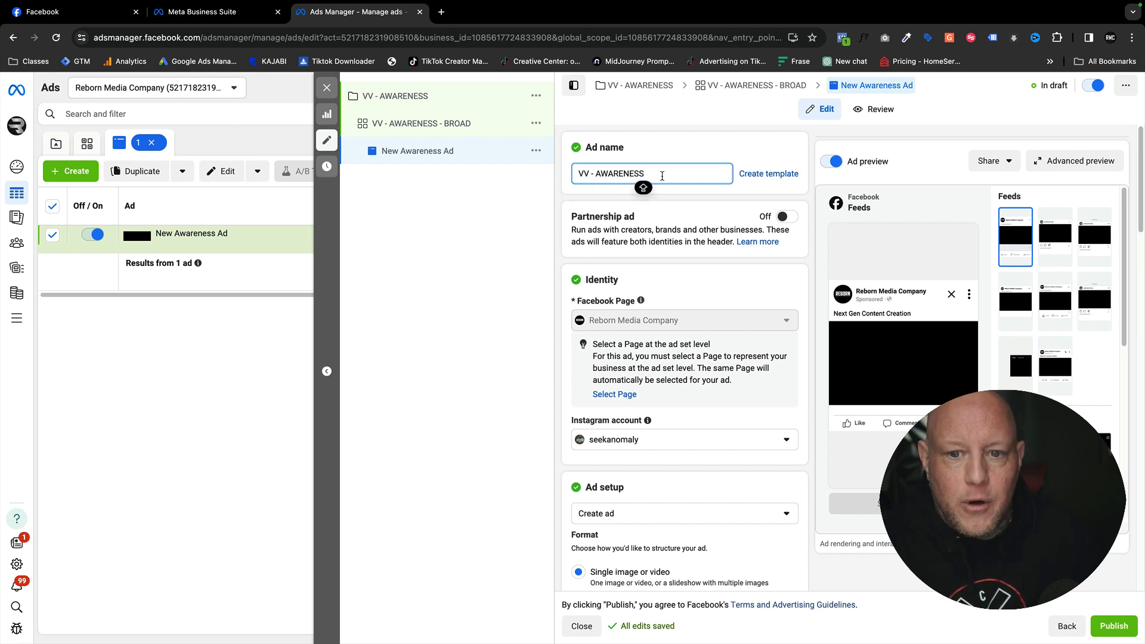
text(VI)
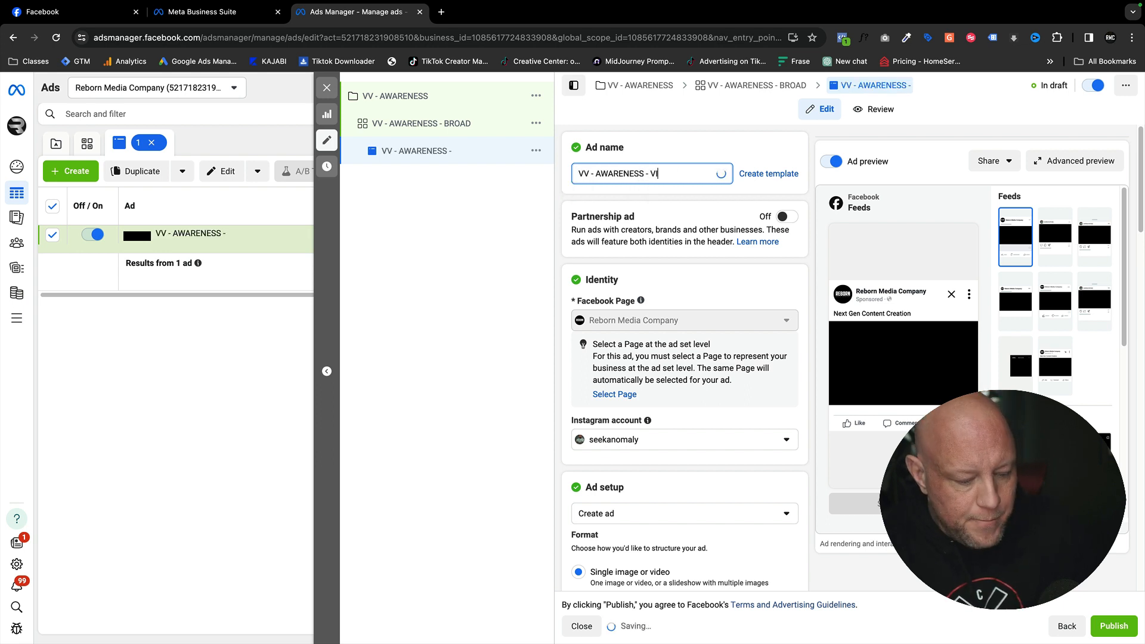
text(DEO 1)
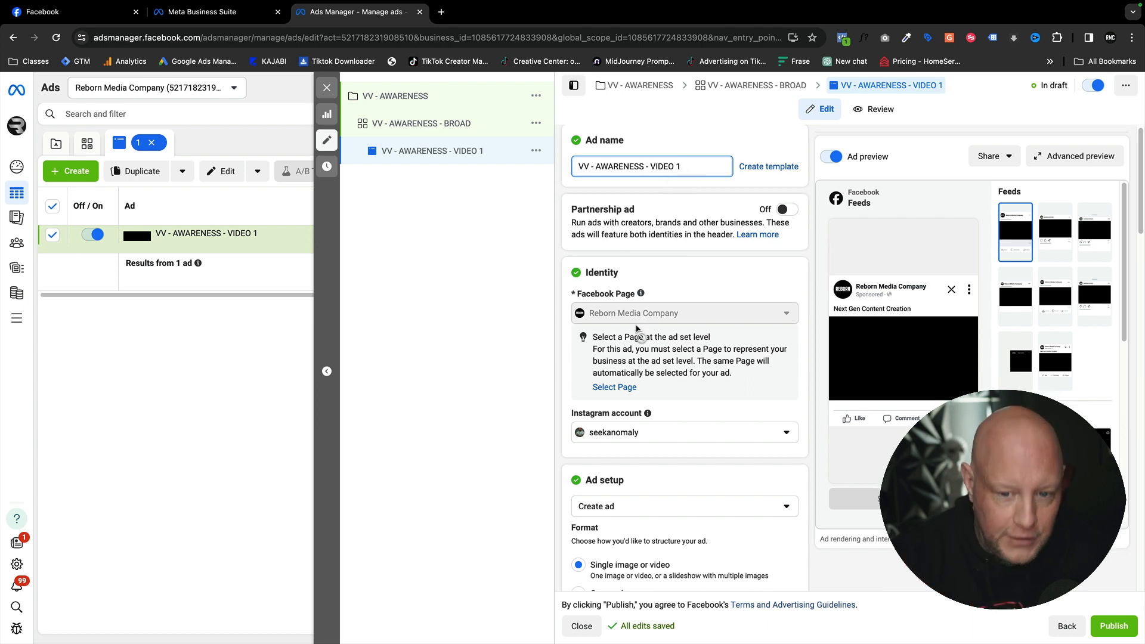
Change the ad setup from creating a new ad to using an existing post.
scroll(636, 322, down, 1)
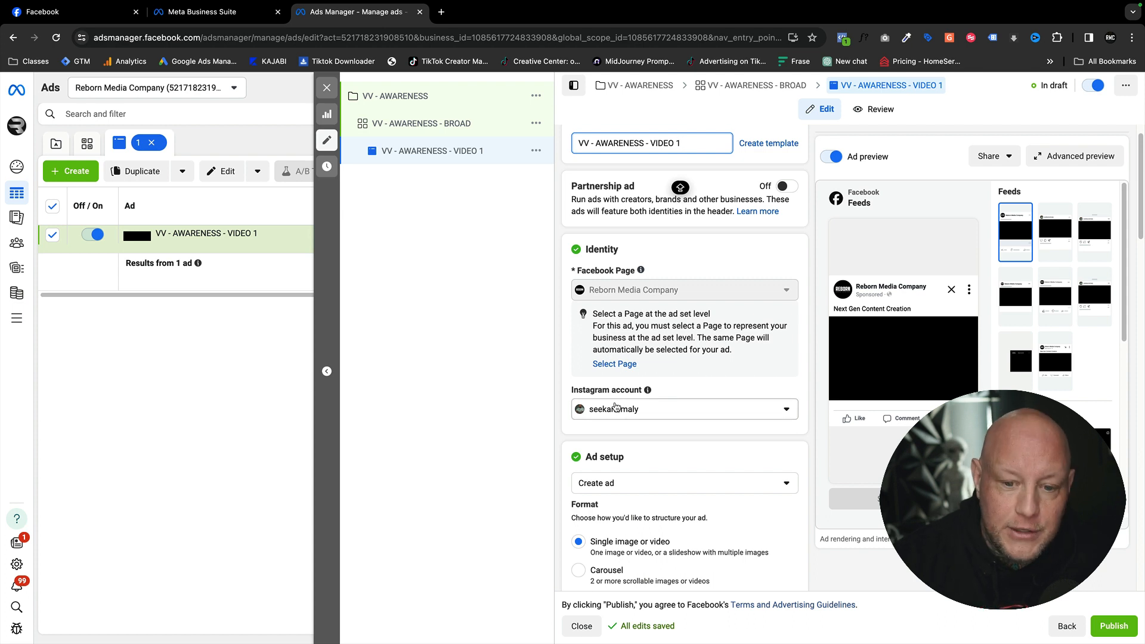
scroll(617, 407, down, 3)
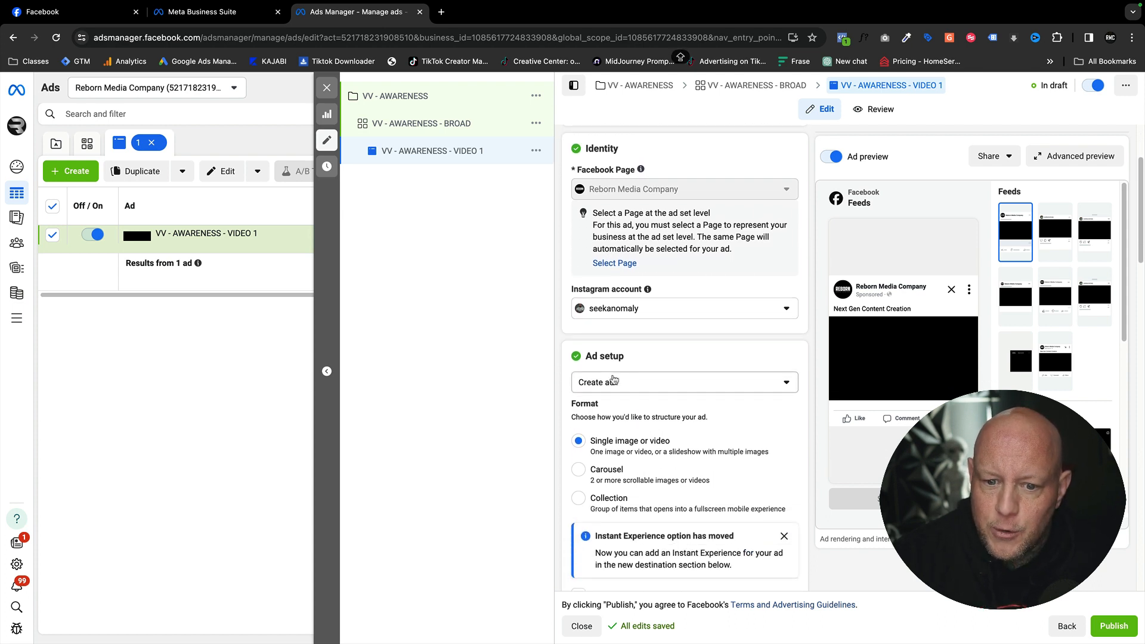
scroll(614, 382, down, 1)
click(611, 369)
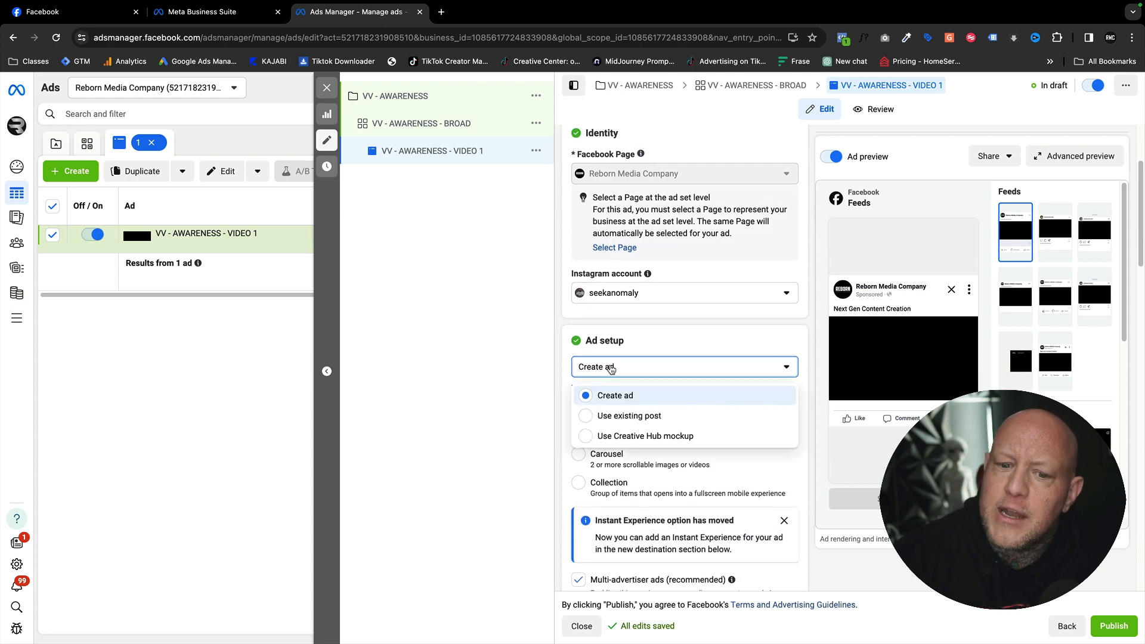
click(656, 416)
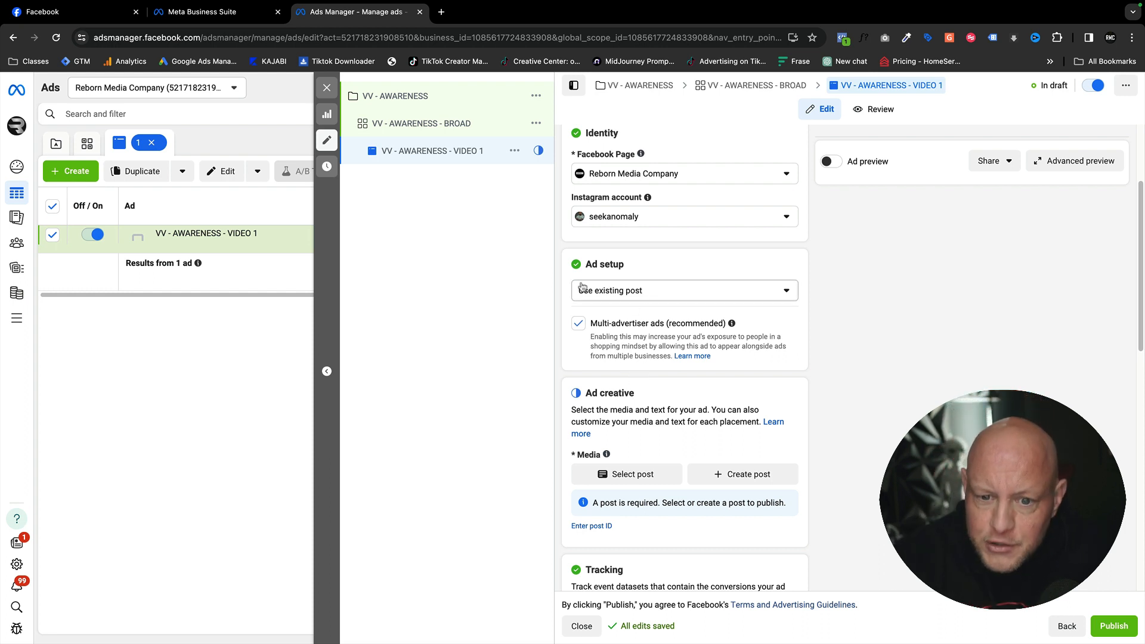
Choose the Jun 1, 2022 Facebook video post beginning "In 30 min, the way you look" as the ad creative.
scroll(615, 286, down, 1)
scroll(615, 287, down, 1)
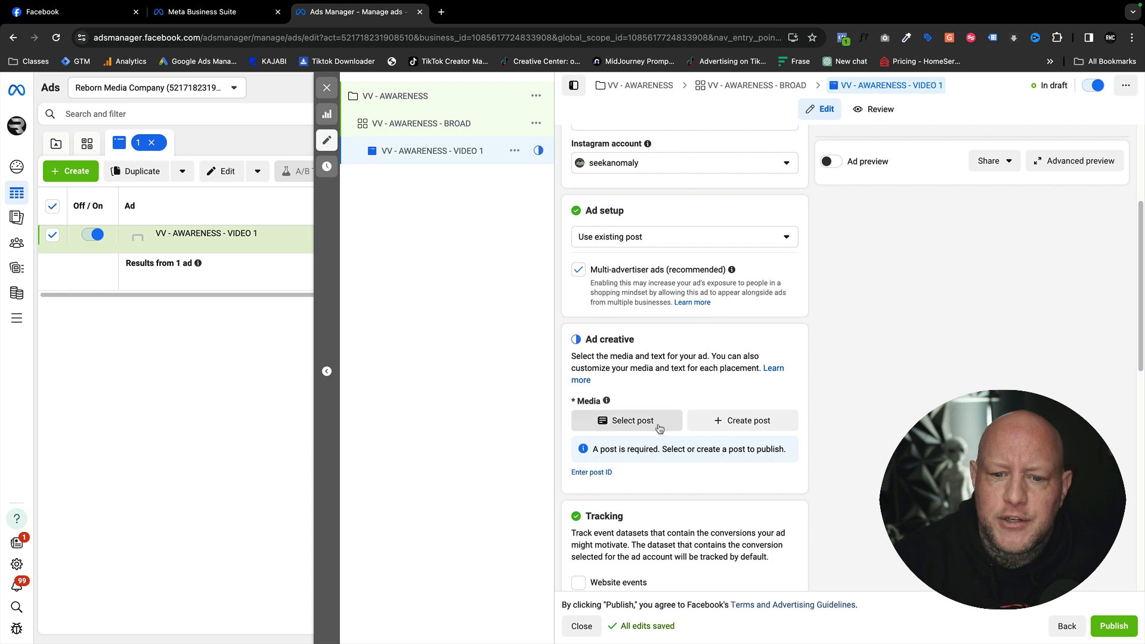
click(623, 421)
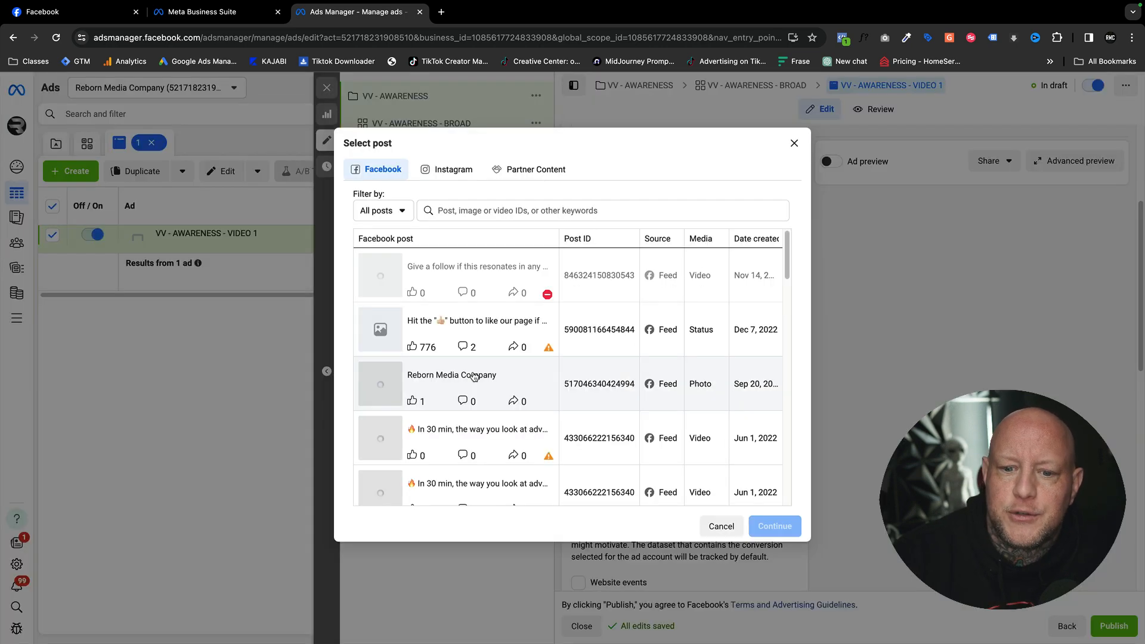
scroll(448, 298, down, 1)
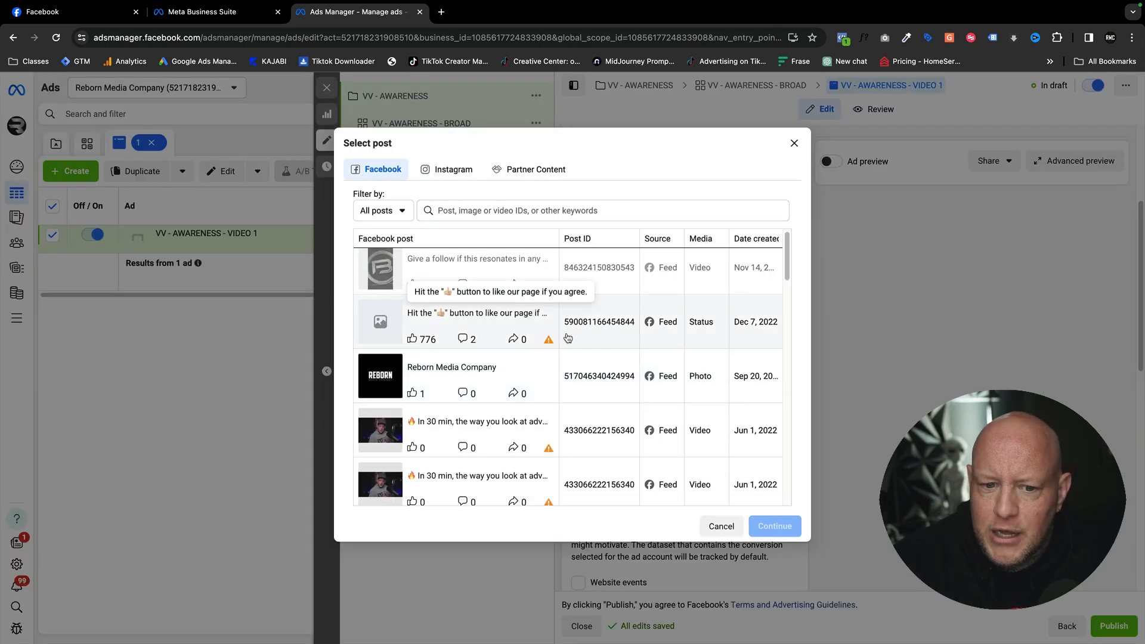
scroll(477, 388, down, 3)
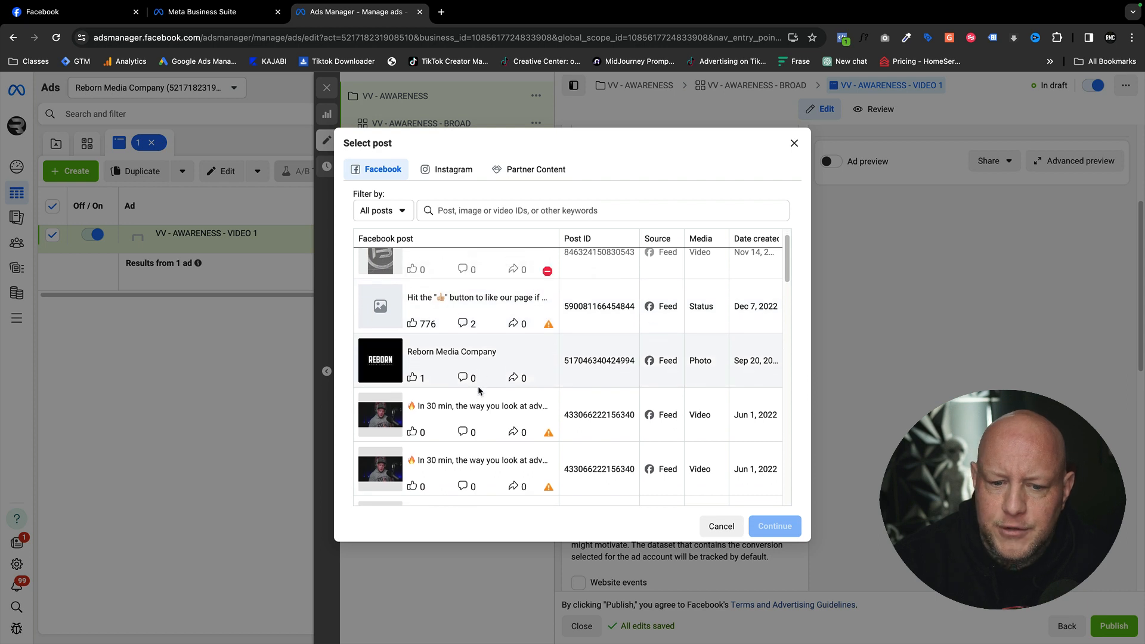
scroll(481, 390, up, 3)
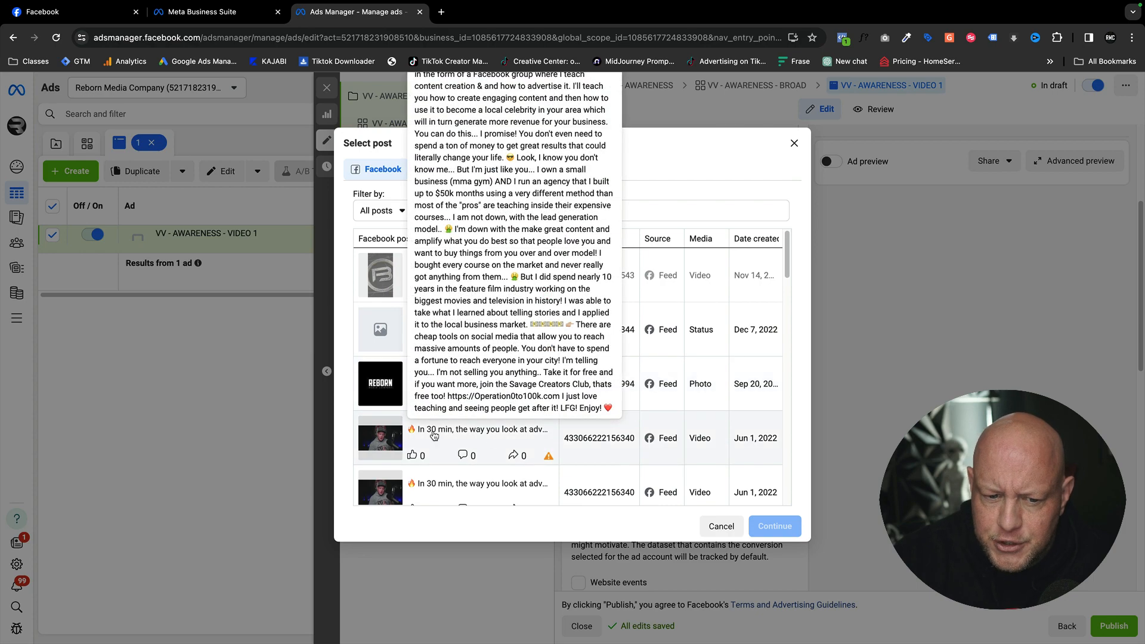
click(465, 448)
scroll(485, 437, down, 1)
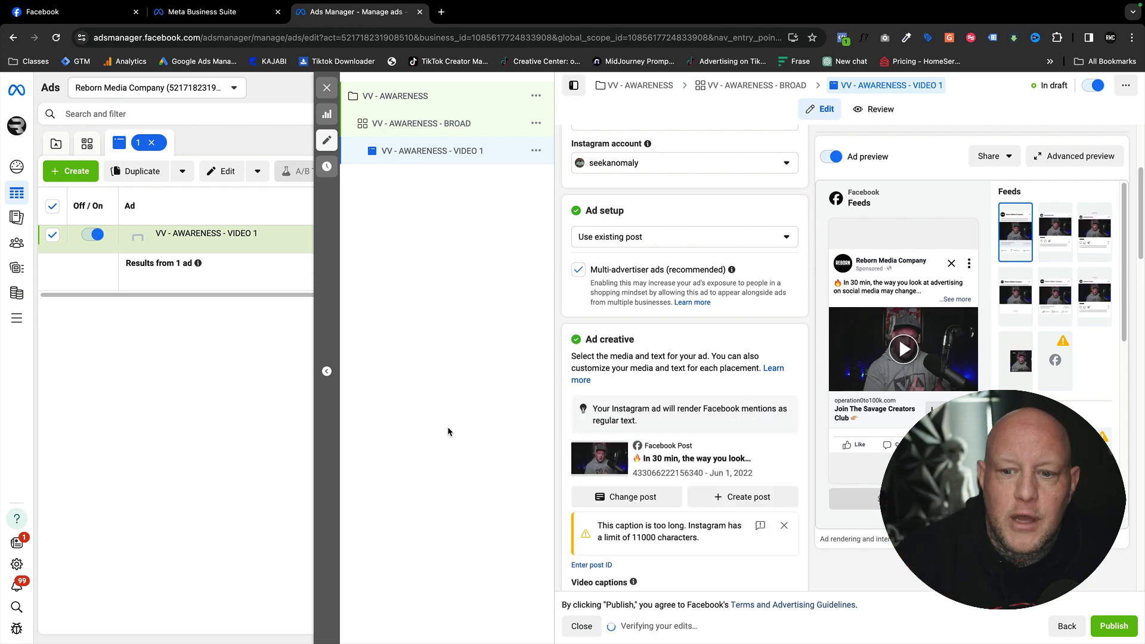
Examine the ad's post preview, primary text, call to action, placement editing and tracking settings.
scroll(598, 351, down, 5)
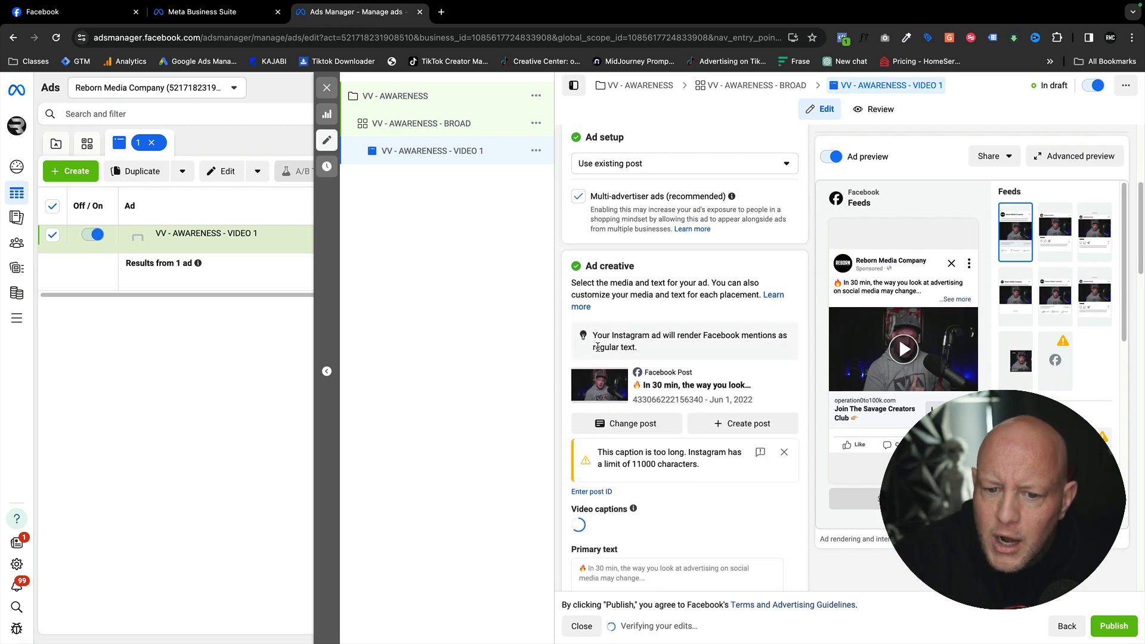
scroll(598, 350, down, 2)
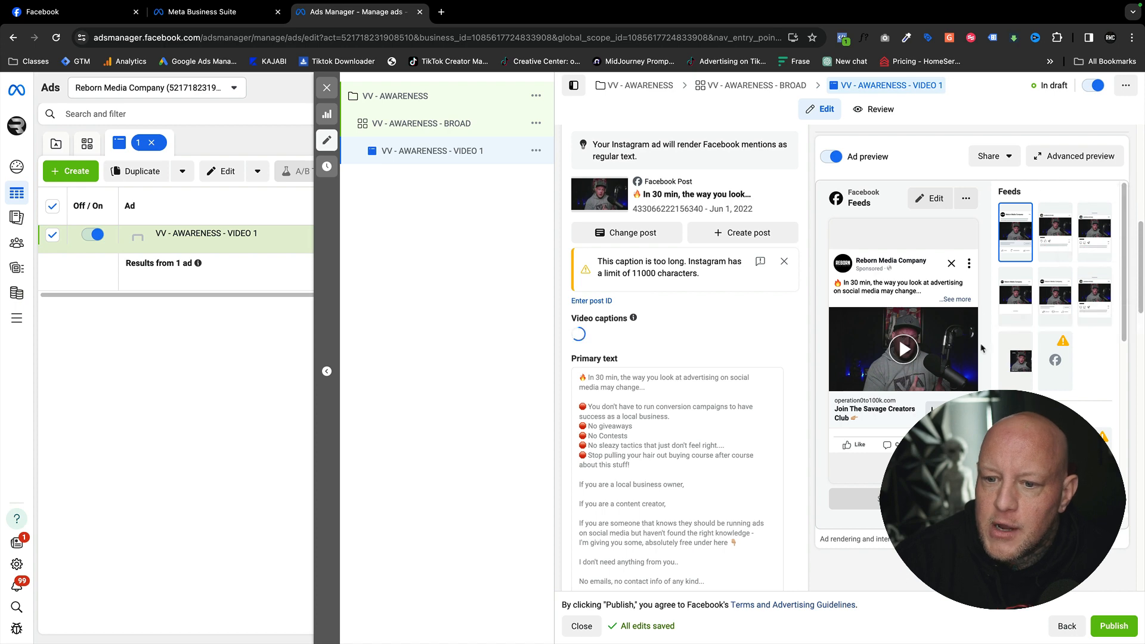
scroll(762, 399, down, 1)
scroll(762, 400, down, 10)
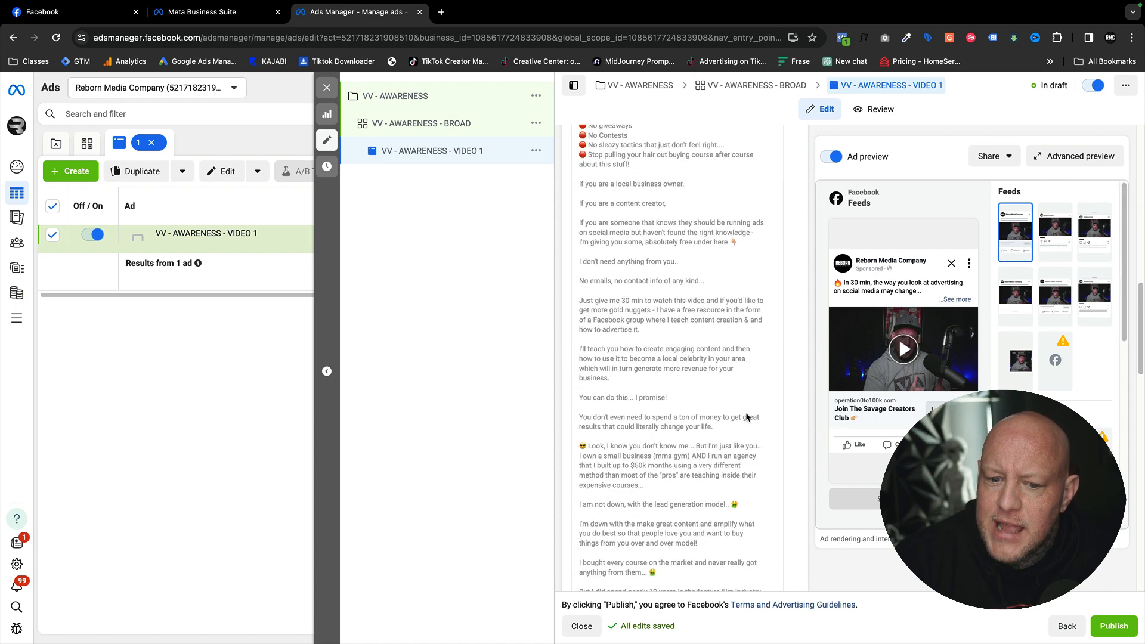
scroll(746, 416, down, 3)
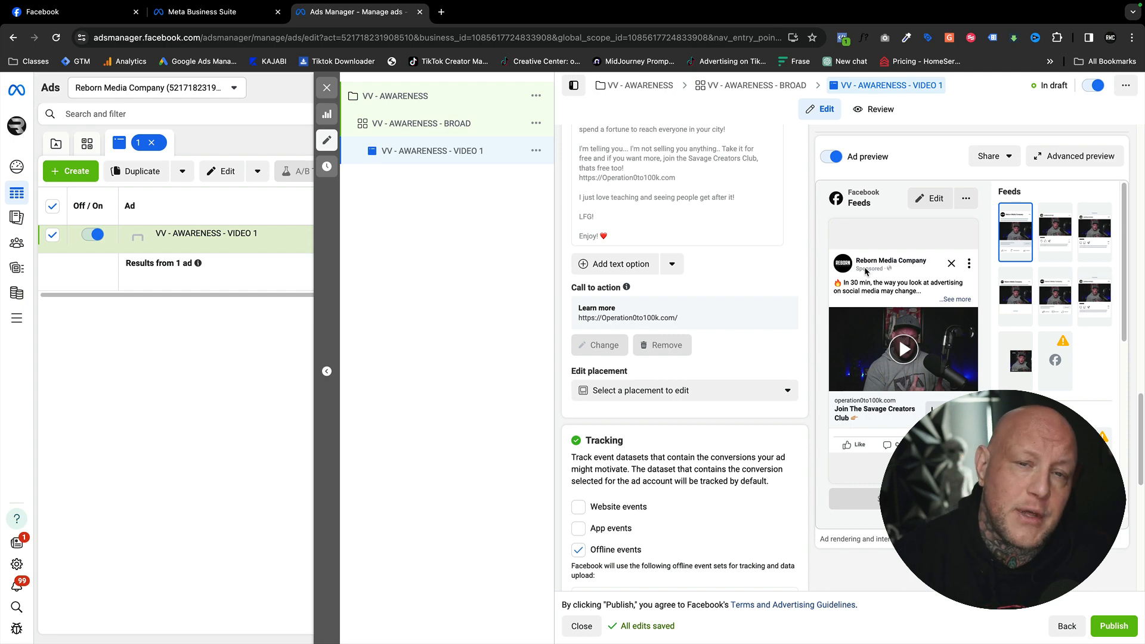
scroll(710, 382, down, 10)
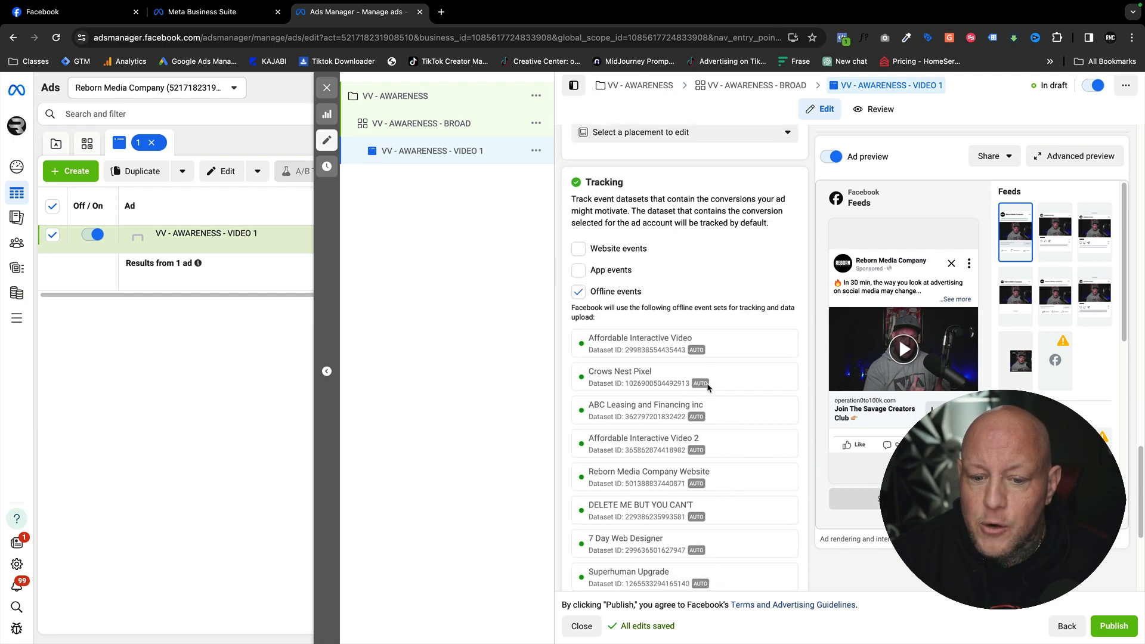
scroll(707, 388, up, 5)
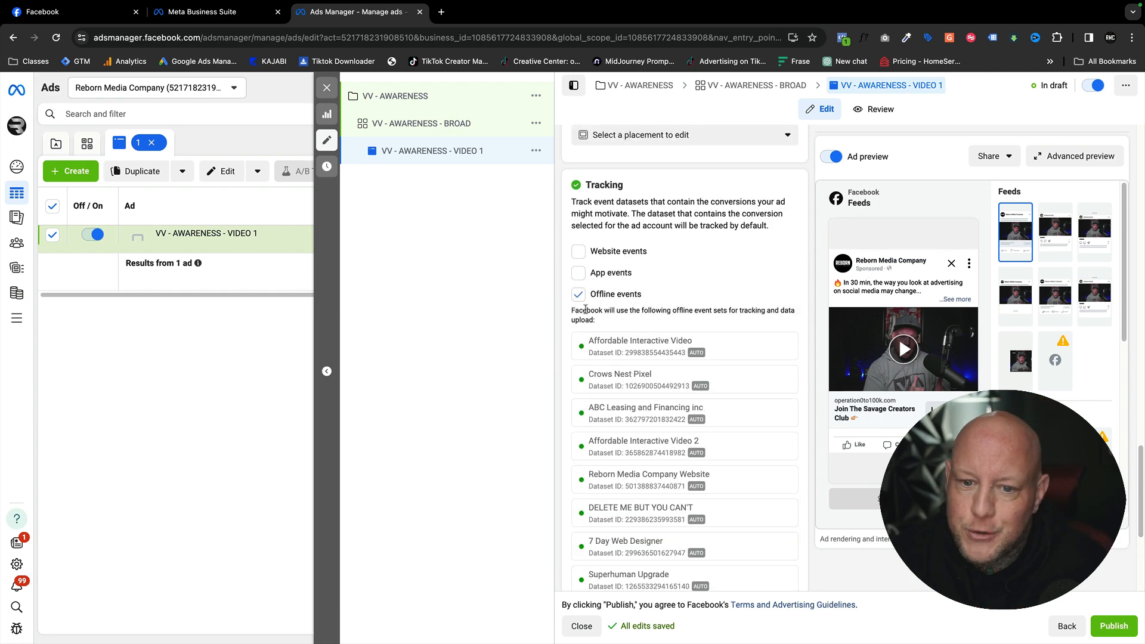
scroll(565, 407, down, 5)
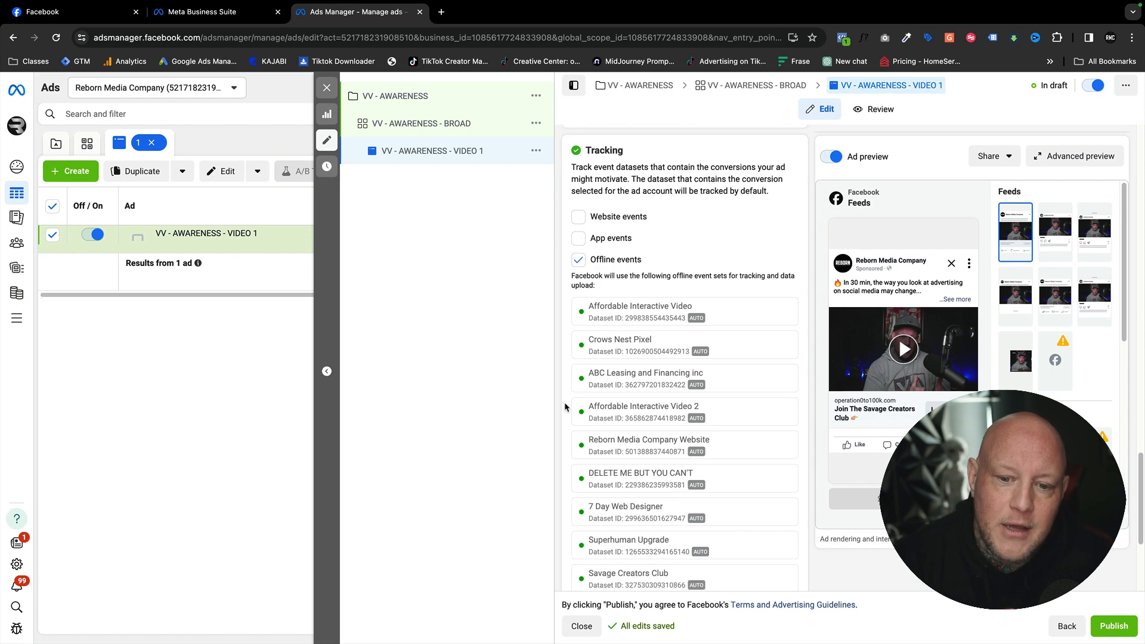